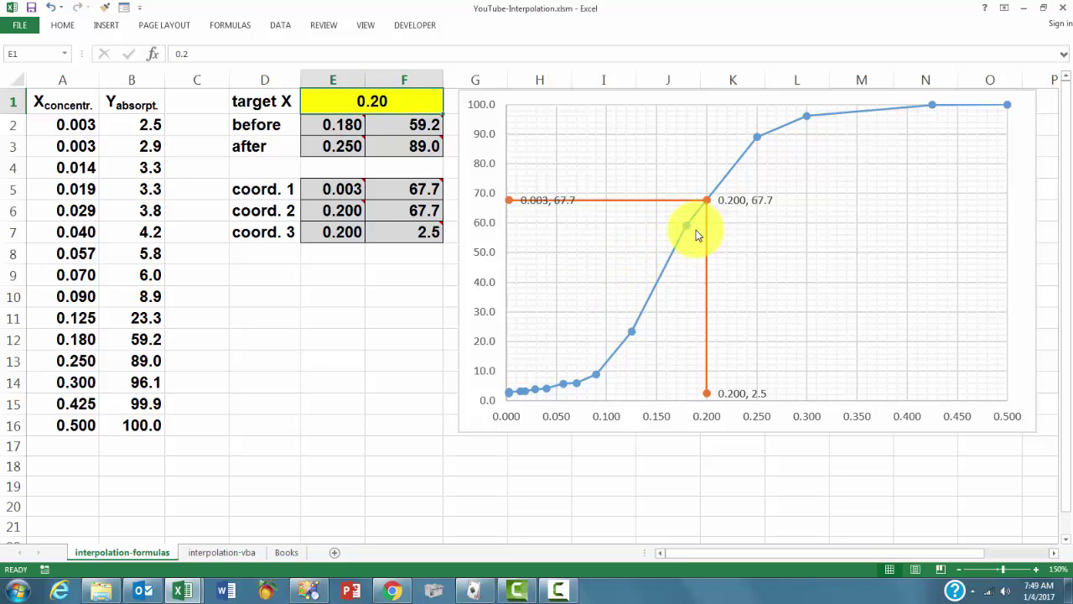
Step: Examine the chart and the formula comments on the before, after and coordinate cells in E2:F7
mouse_move(688, 231)
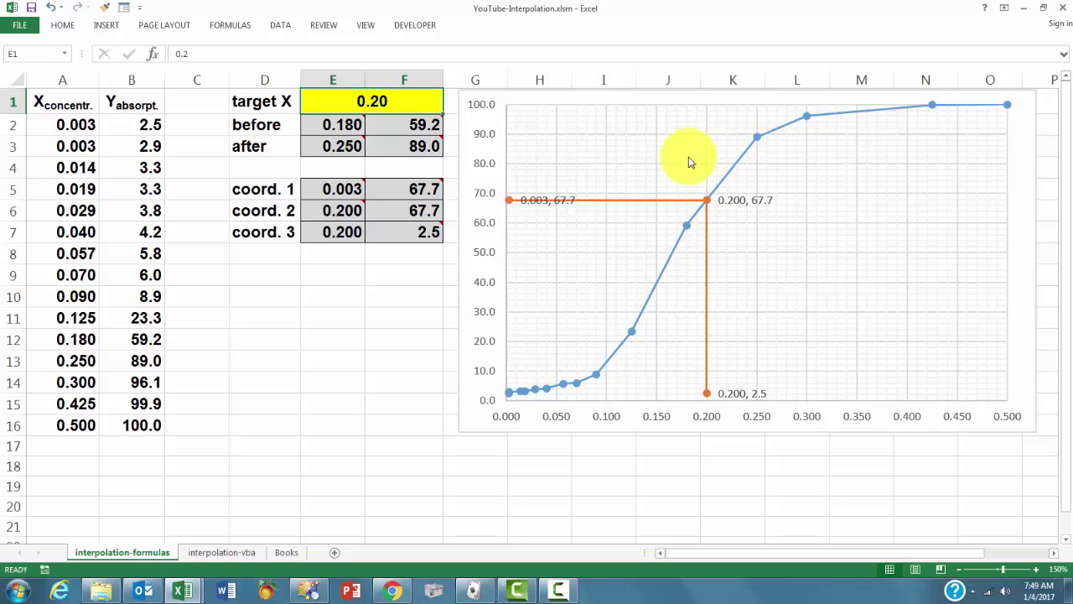
mouse_move(325, 125)
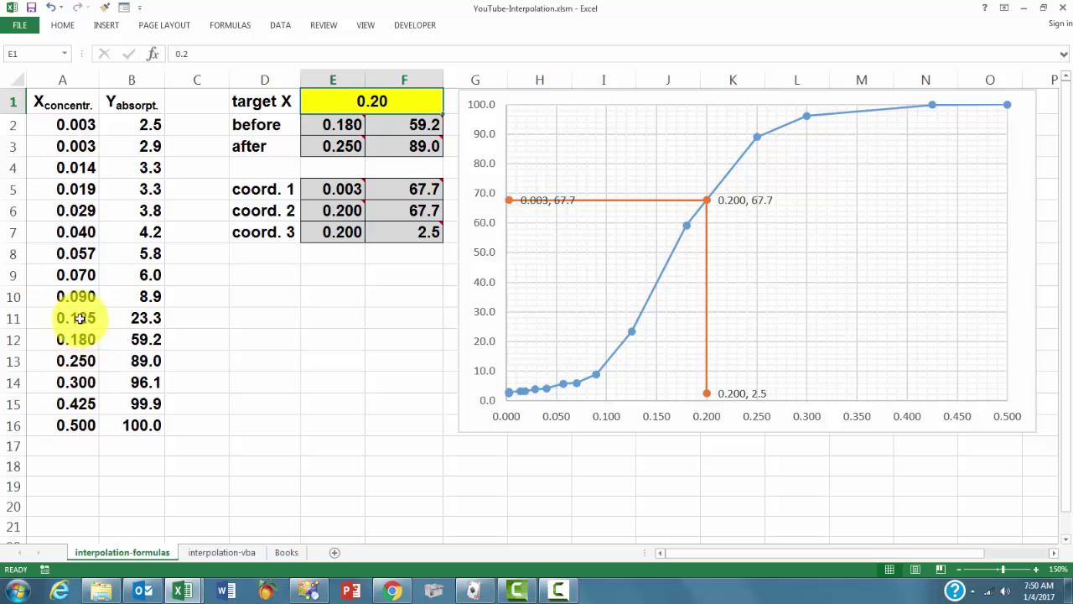
mouse_move(399, 127)
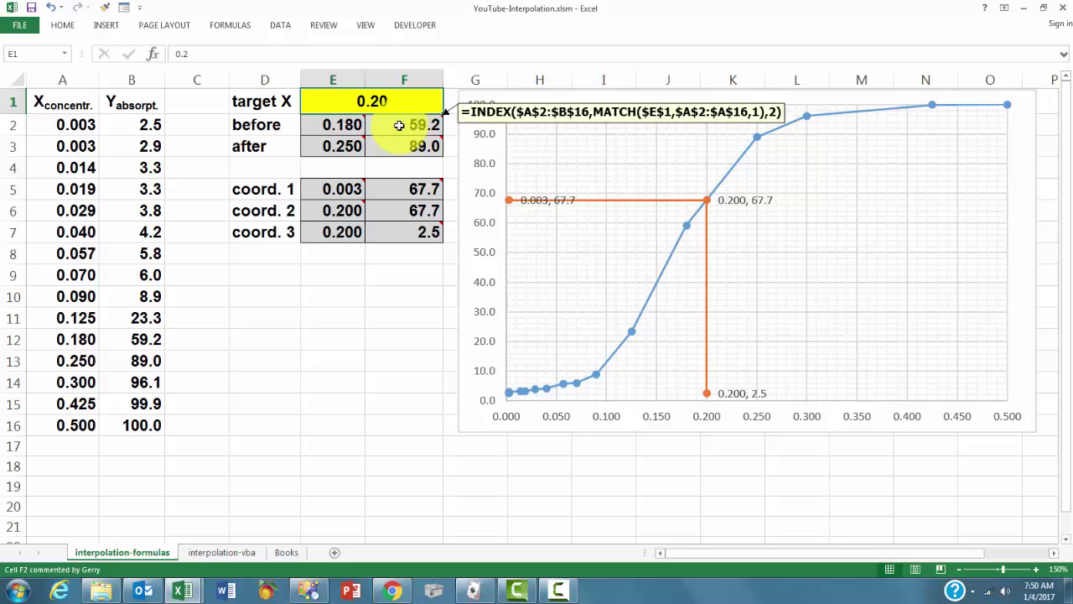
mouse_move(334, 146)
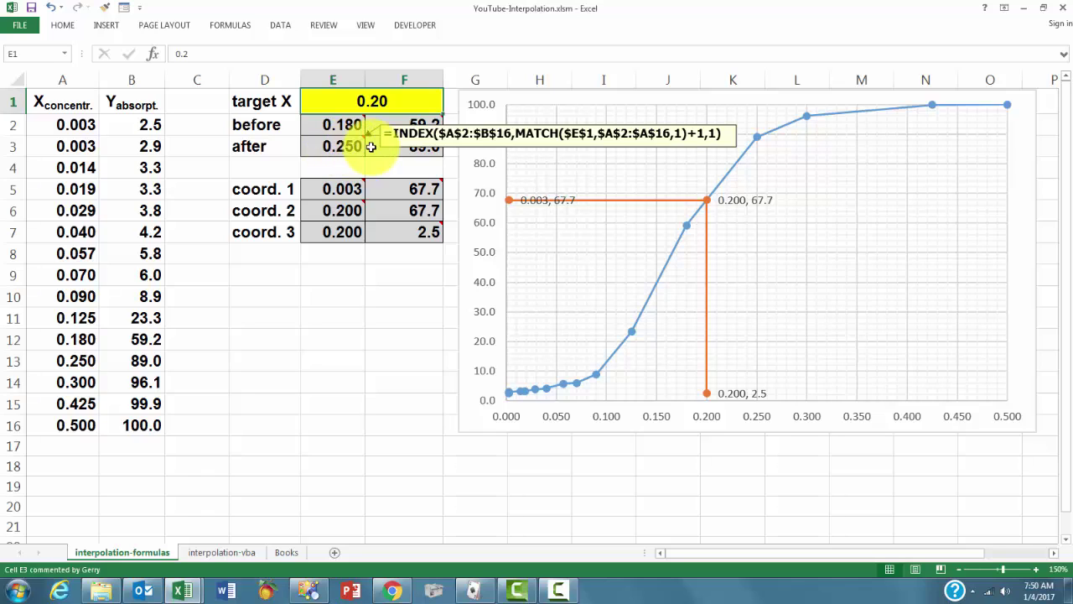
mouse_move(408, 146)
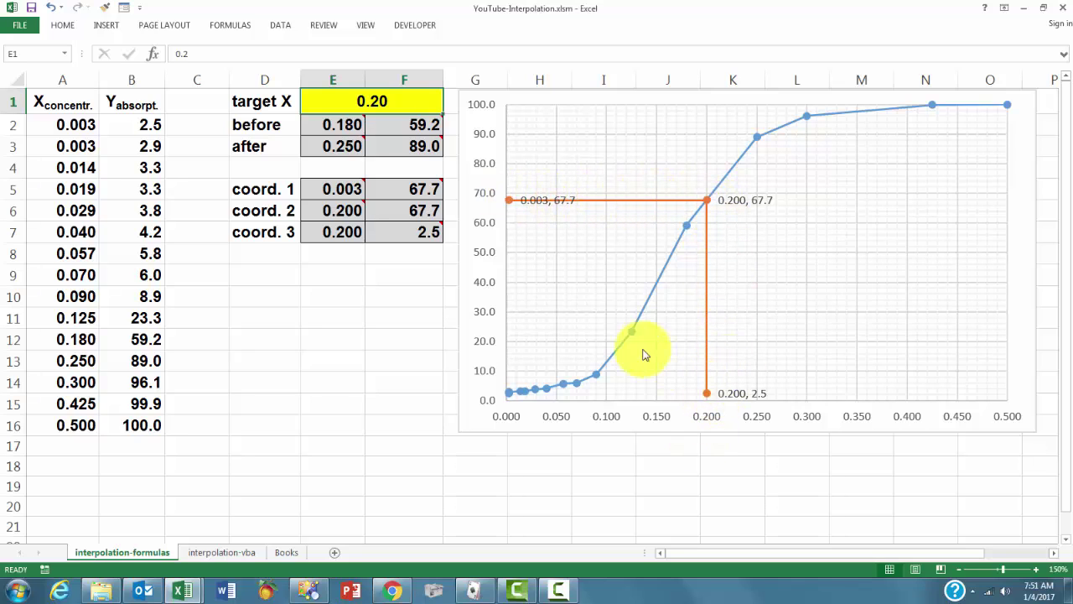
mouse_move(332, 188)
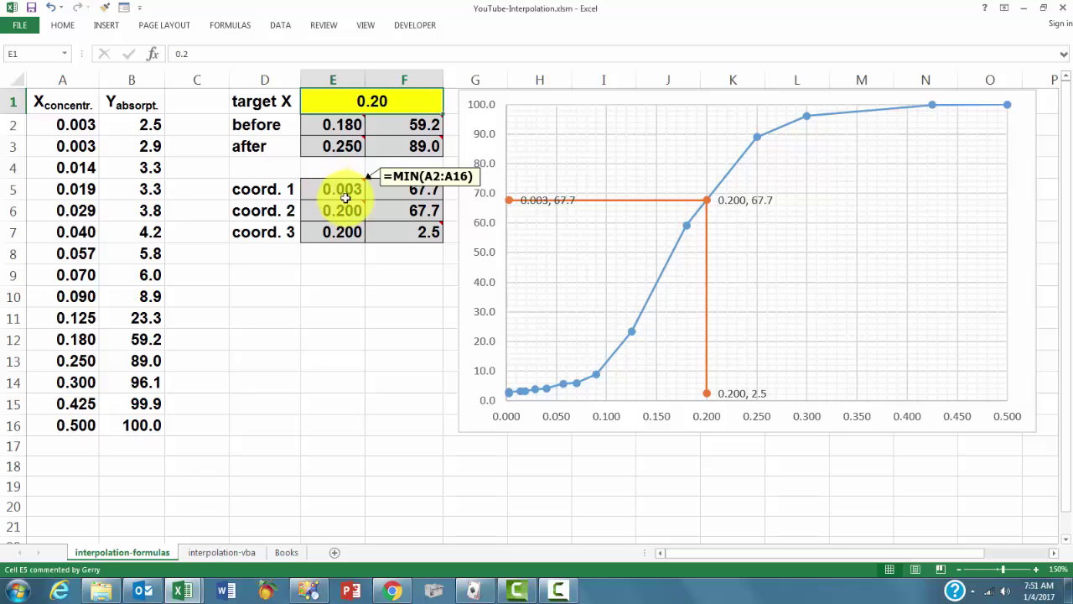
mouse_move(417, 232)
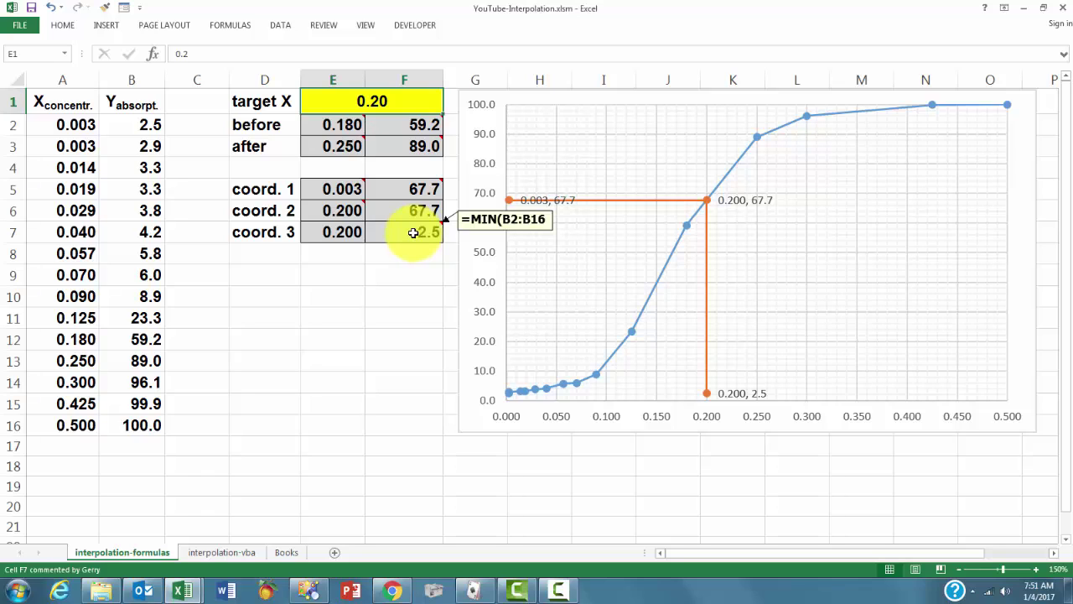
mouse_move(332, 208)
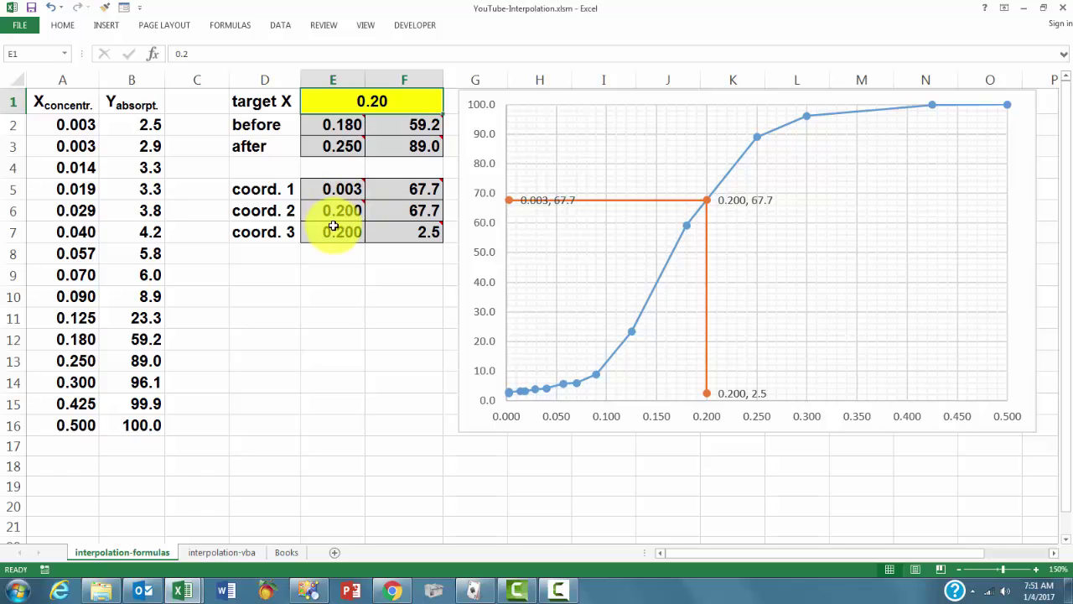
mouse_move(398, 190)
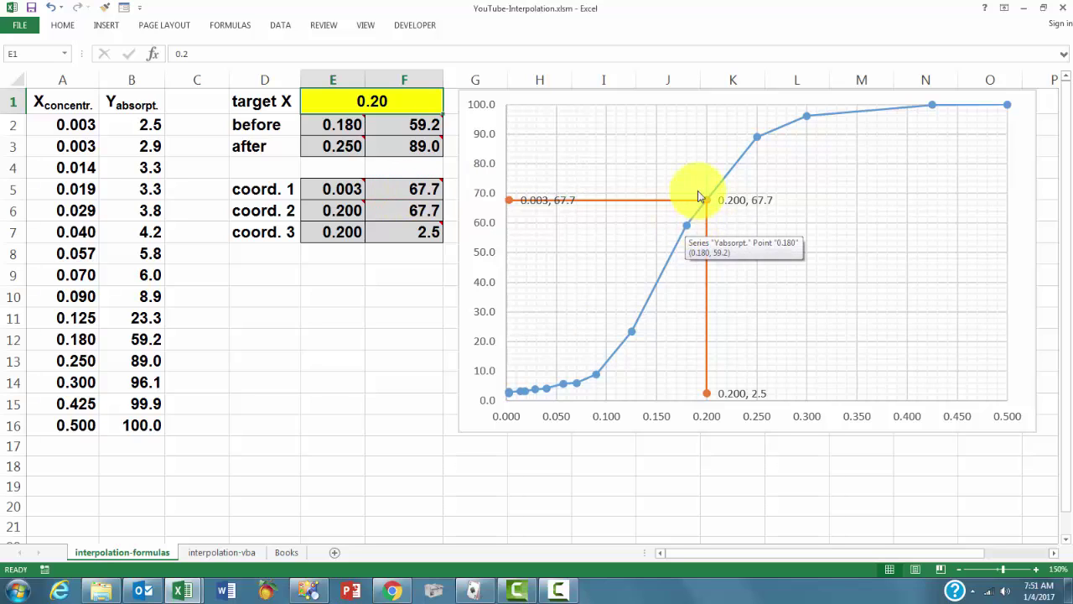
Step: Review the TREND function's arguments for the first coordinate's Y value in cell F5
left_click(417, 191)
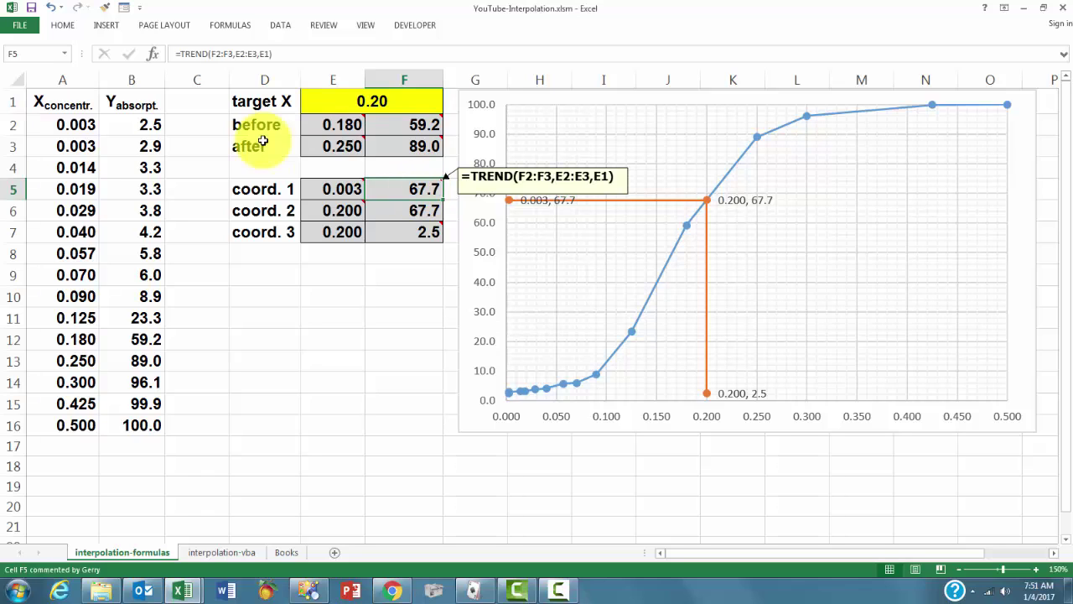
left_click(159, 54)
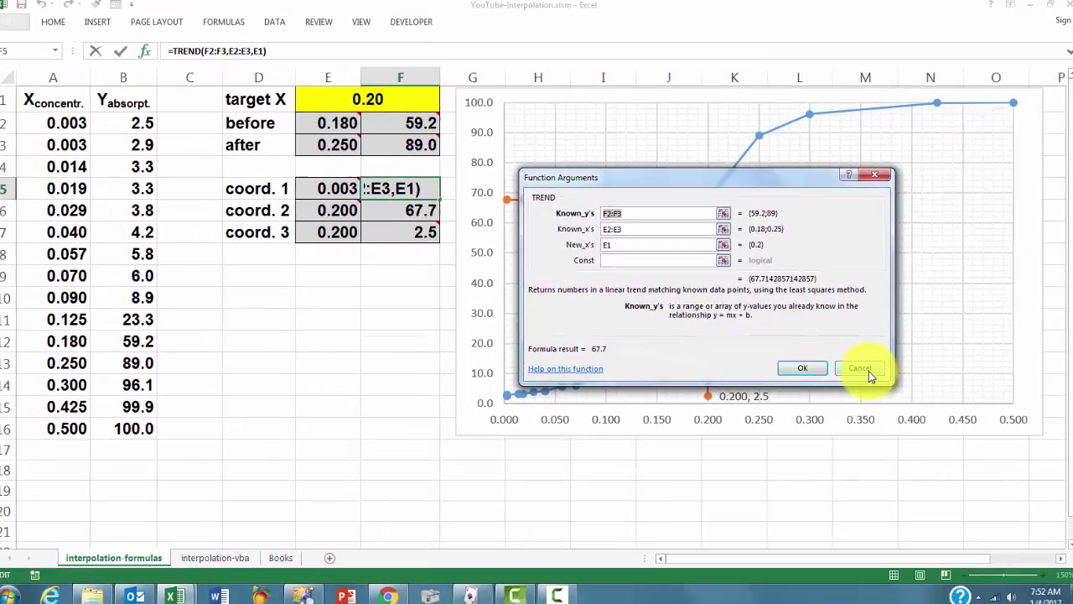
left_click(861, 369)
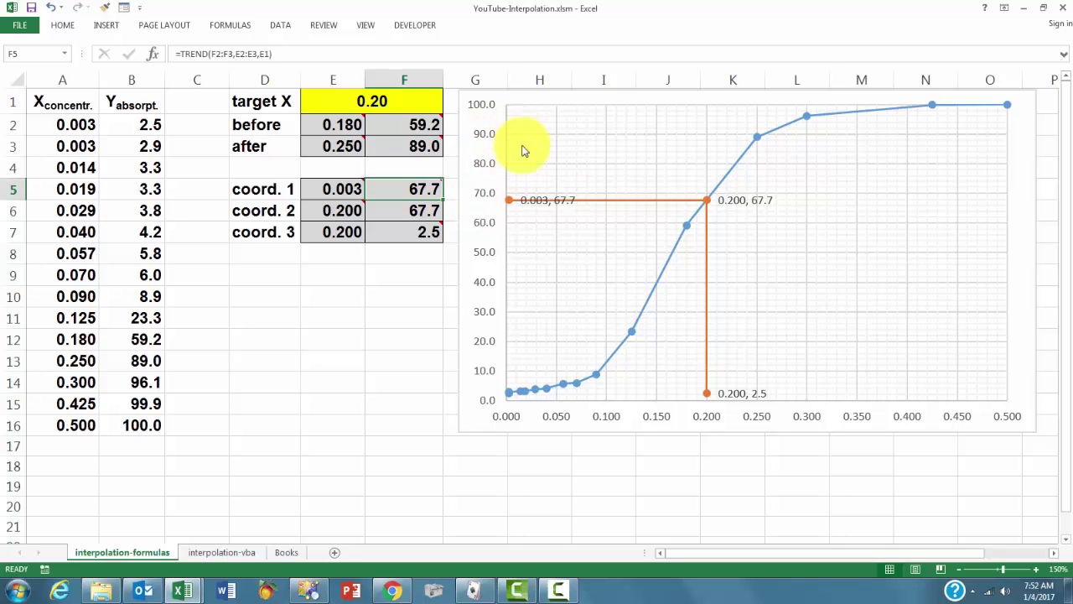
Step: Inspect the contents of the before and after cells E2:F3 on the interpolation-vba sheet
left_click(239, 552)
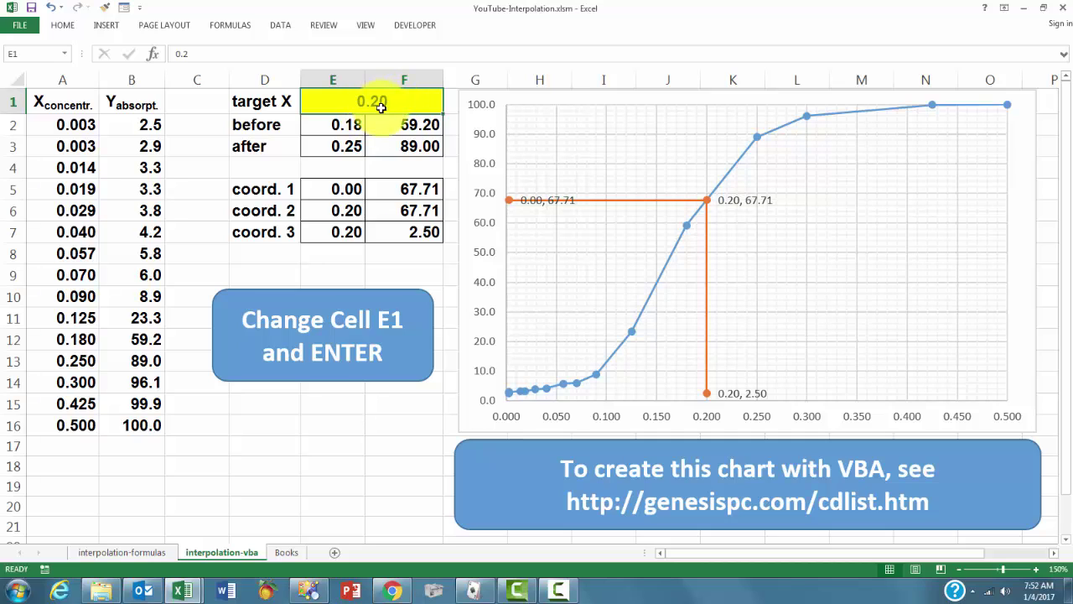
left_click(328, 133)
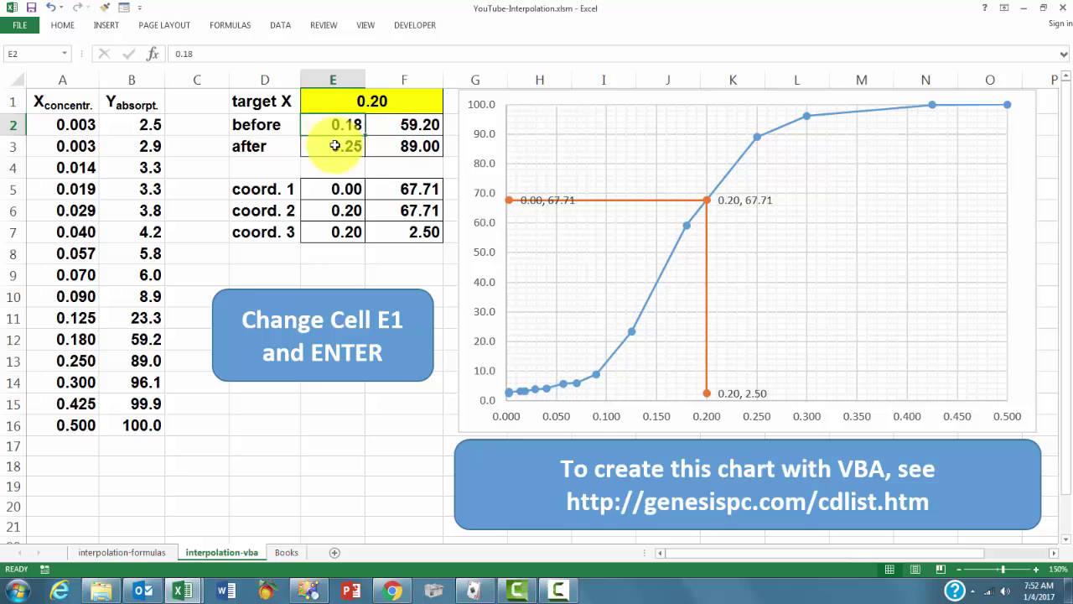
left_click(407, 126)
left_click(407, 146)
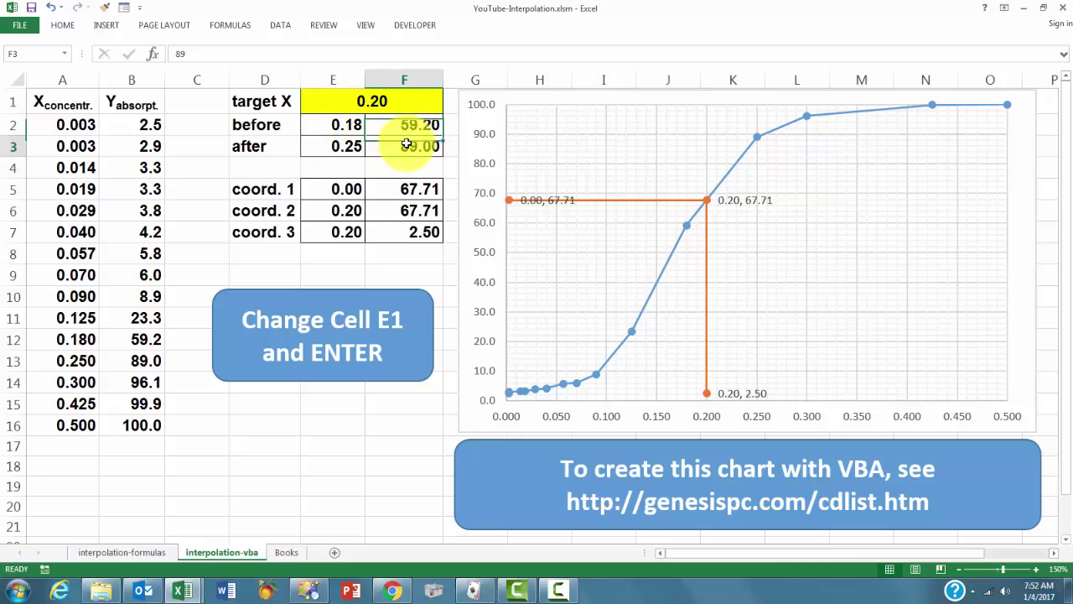
left_click(347, 126)
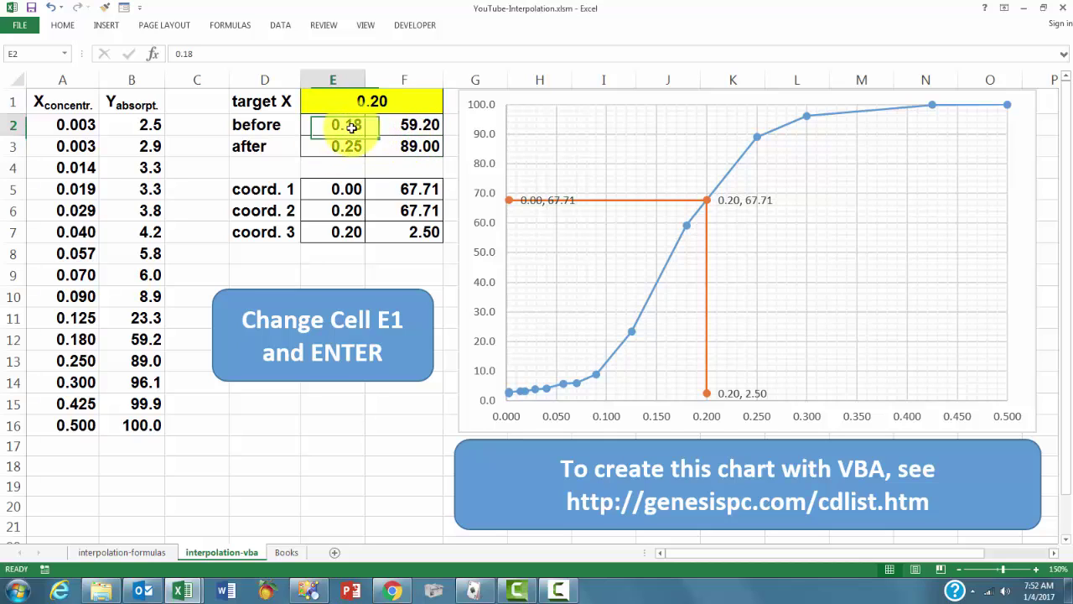
left_click(415, 126)
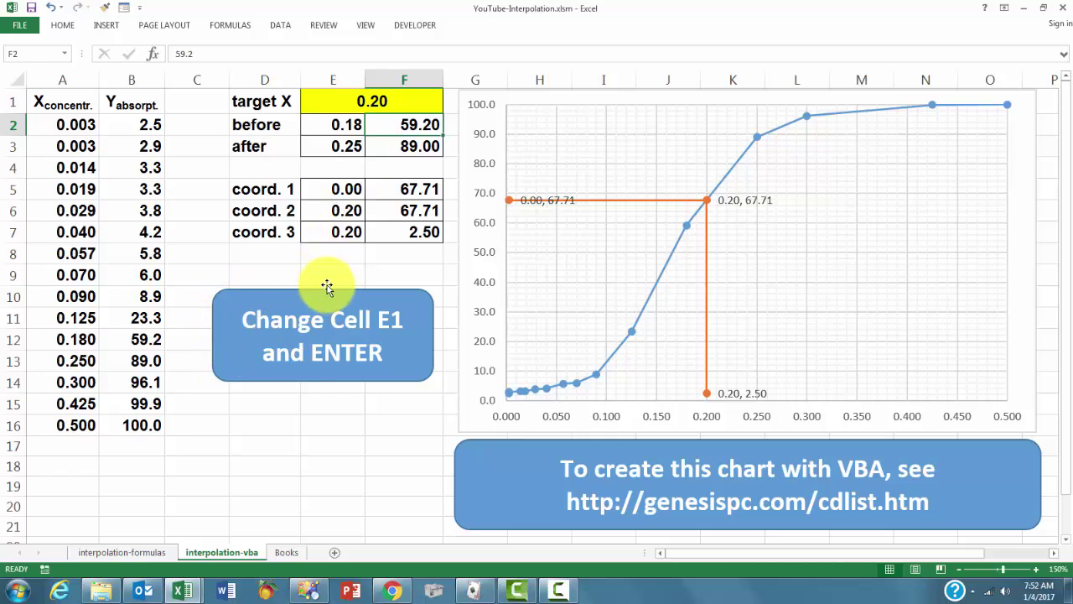
Step: Switch to the Visual Basic editor, then hide the Project Explorer and show it again
key("alt+F11")
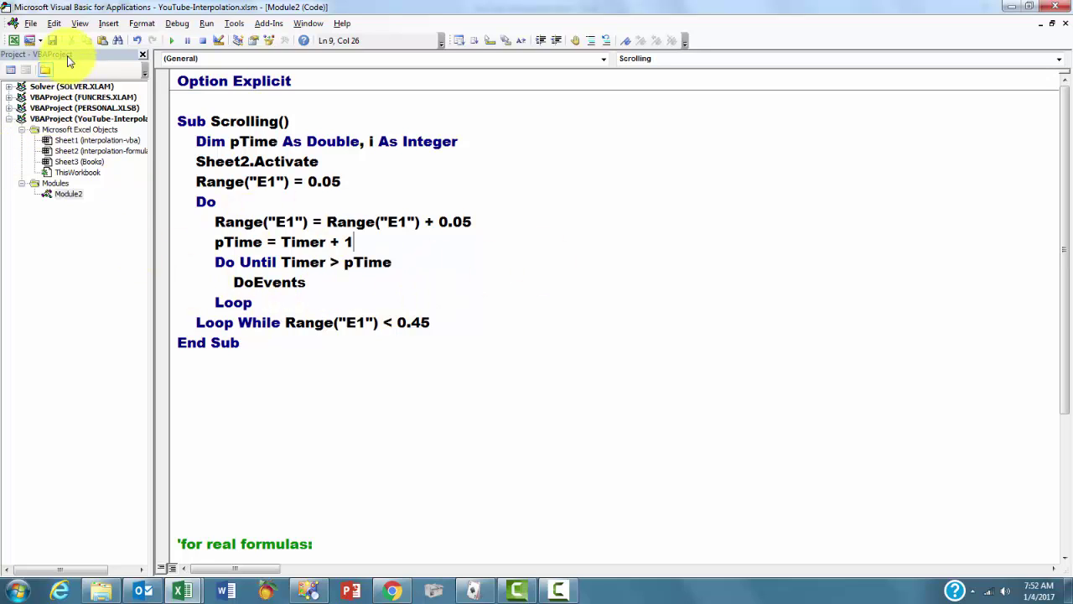
left_click(34, 119)
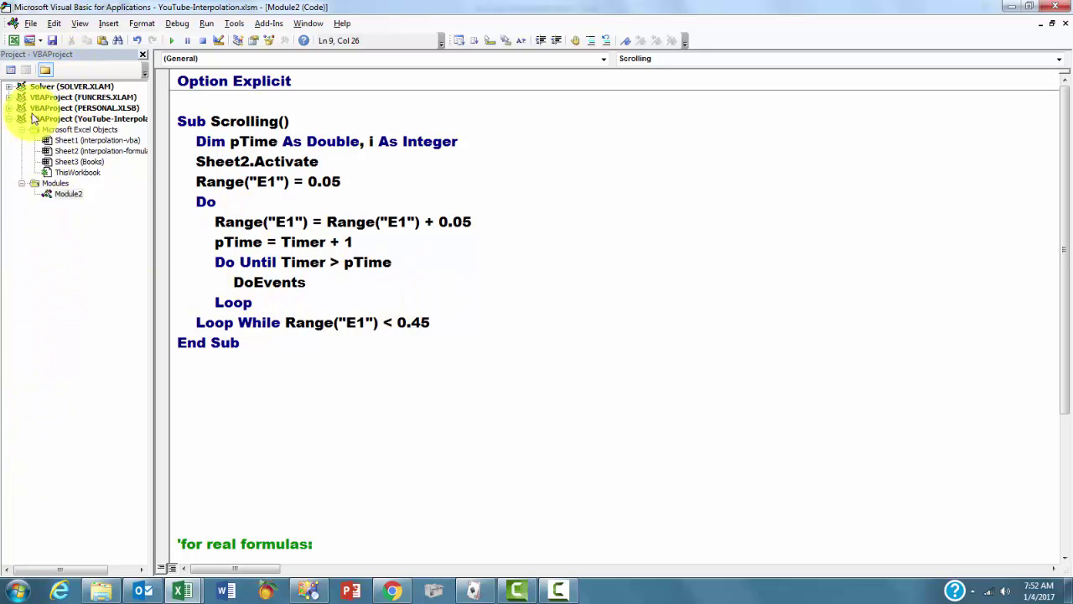
left_click(238, 41)
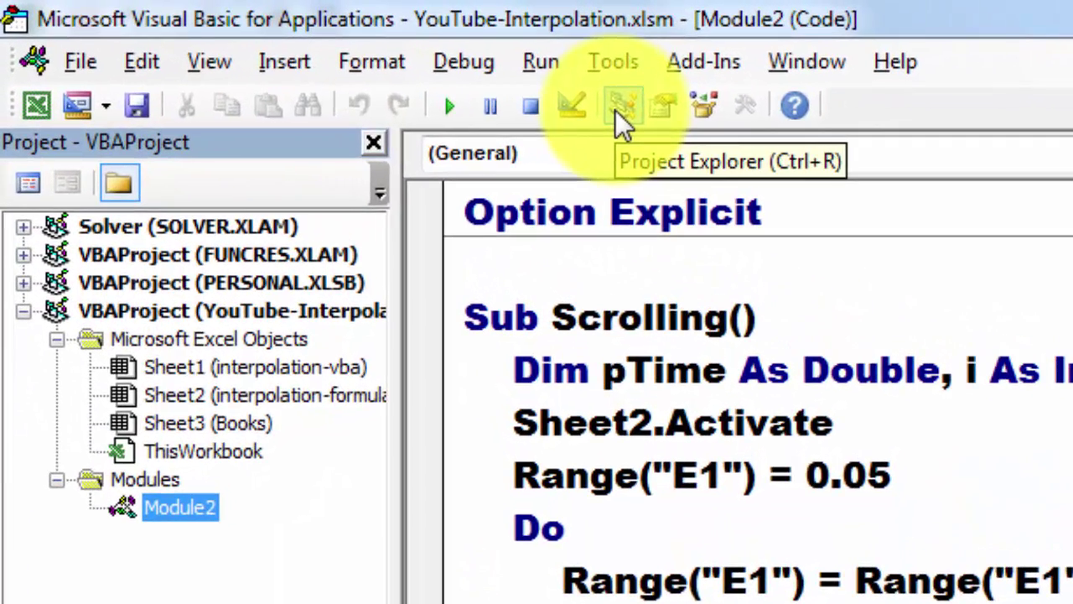
left_click(371, 144)
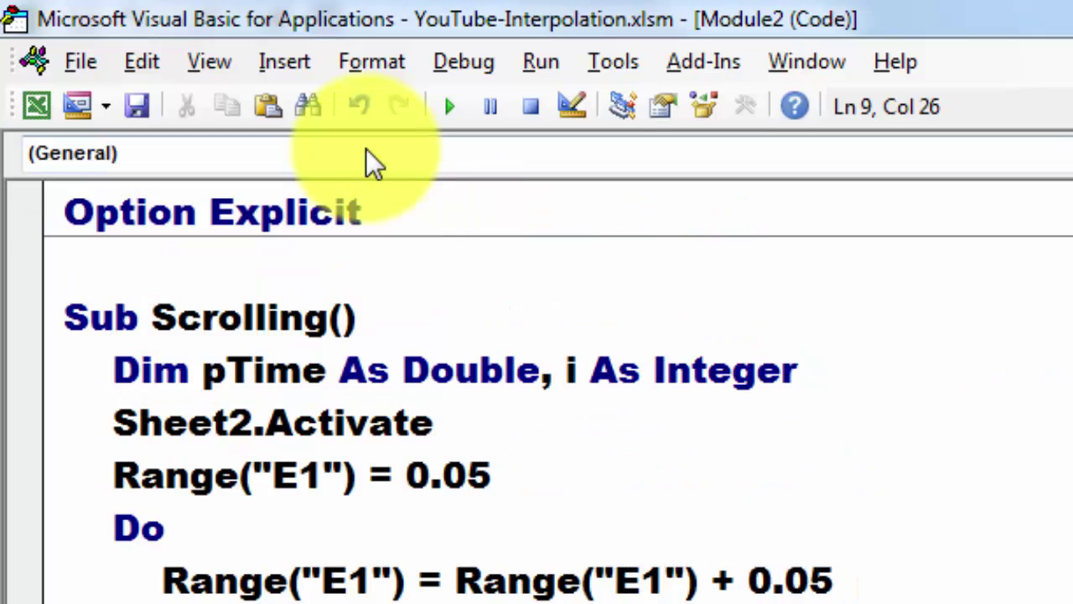
left_click(624, 107)
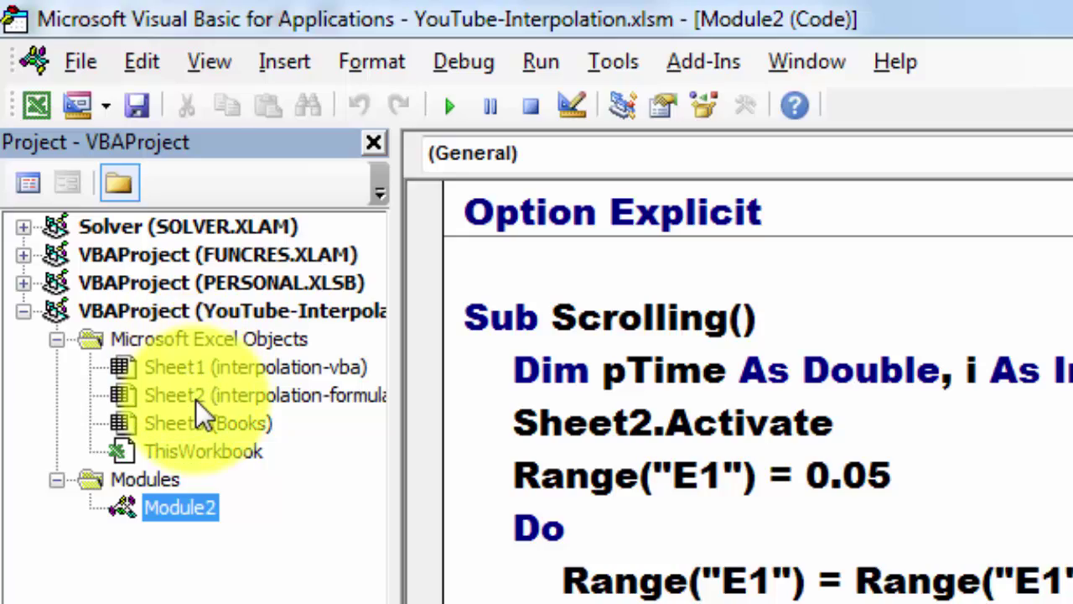
Step: Open the code of Sheet1 (interpolation-vba) and go to the Worksheet object's Change event procedure
left_click(186, 369)
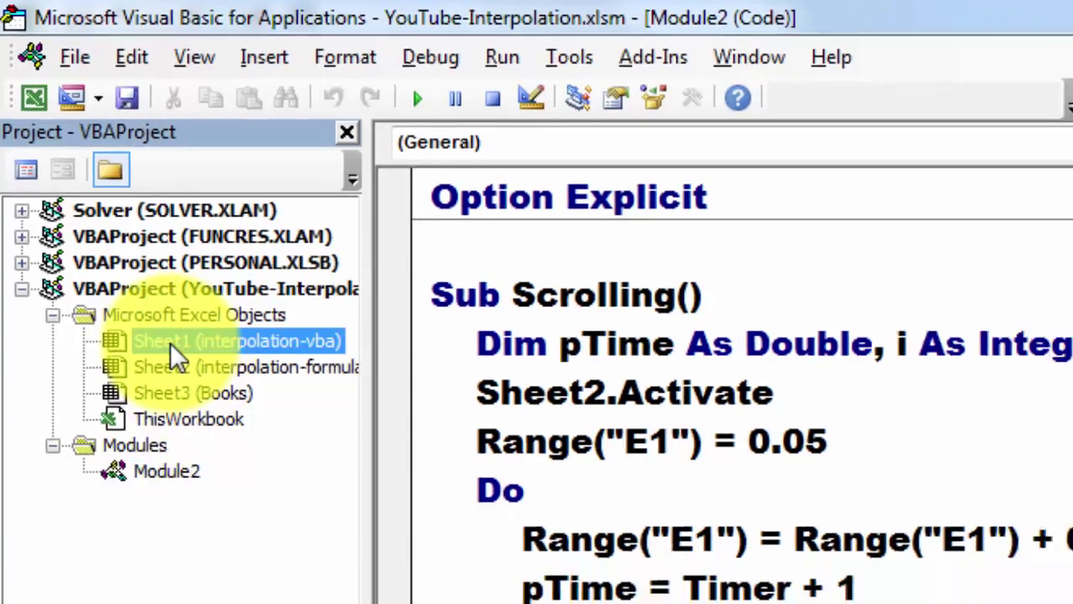
double_click(170, 343)
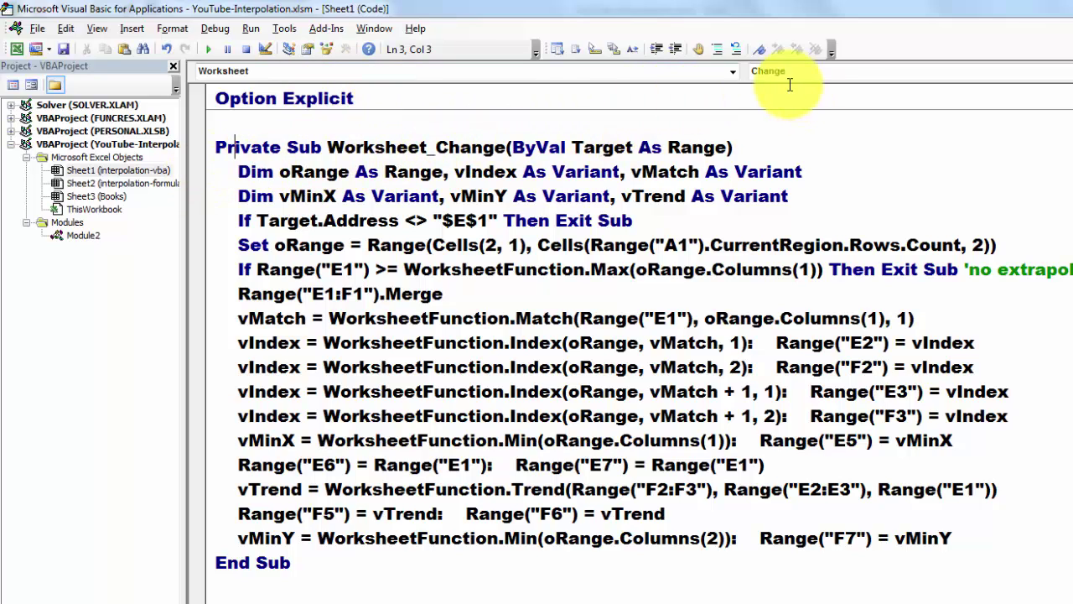
left_click(723, 73)
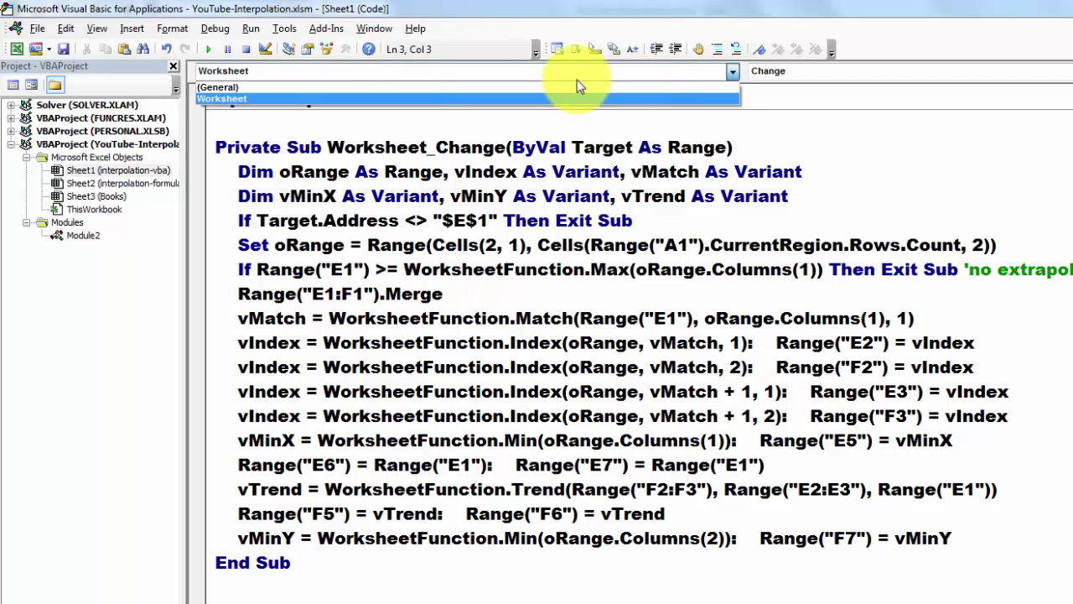
left_click(237, 98)
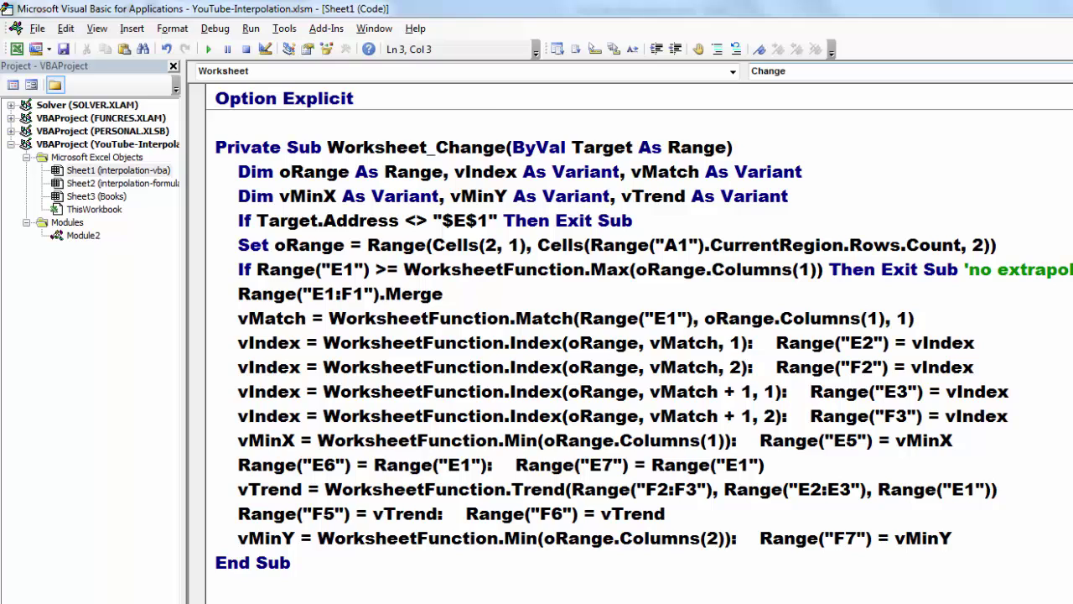
left_click(768, 70)
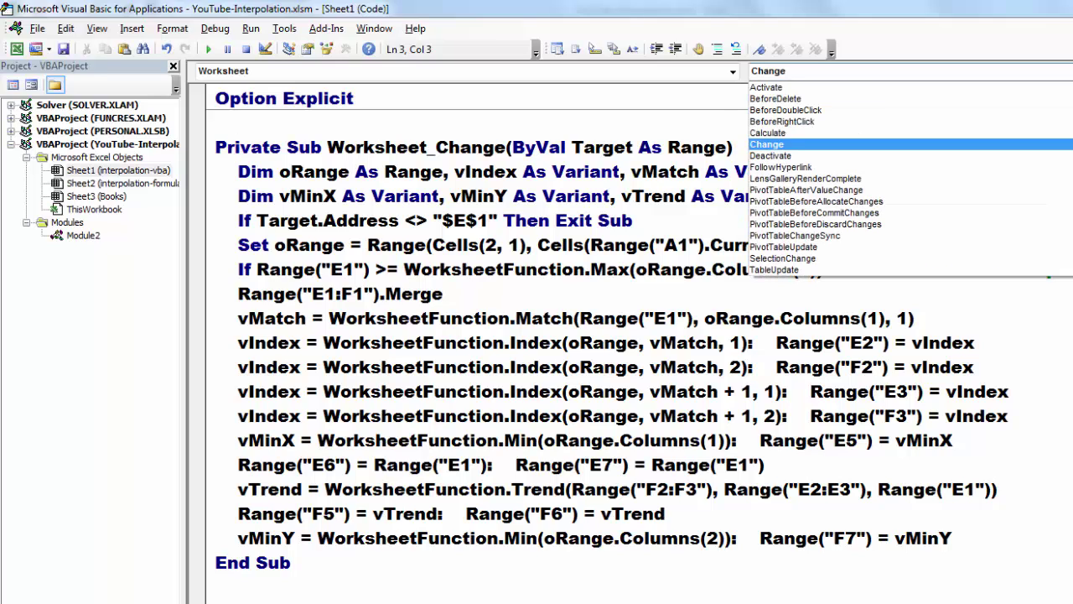
left_click(758, 144)
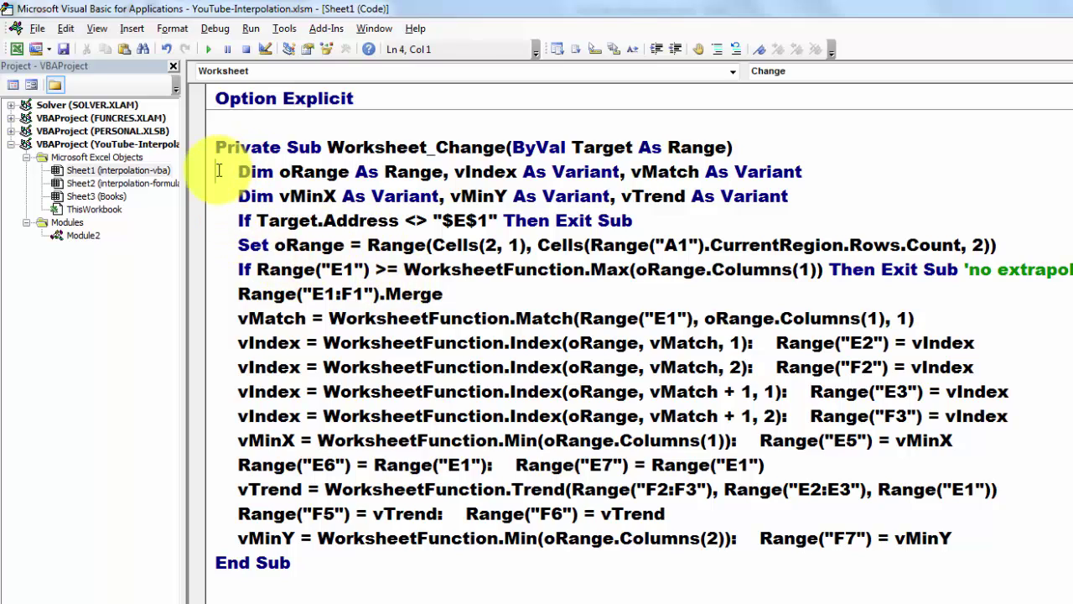
Step: Examine the Worksheet_Change code from the variable declarations through the $E$1 check, oRange, Merge and Match lines to the first Index line
left_click_drag(205, 179, 209, 198)
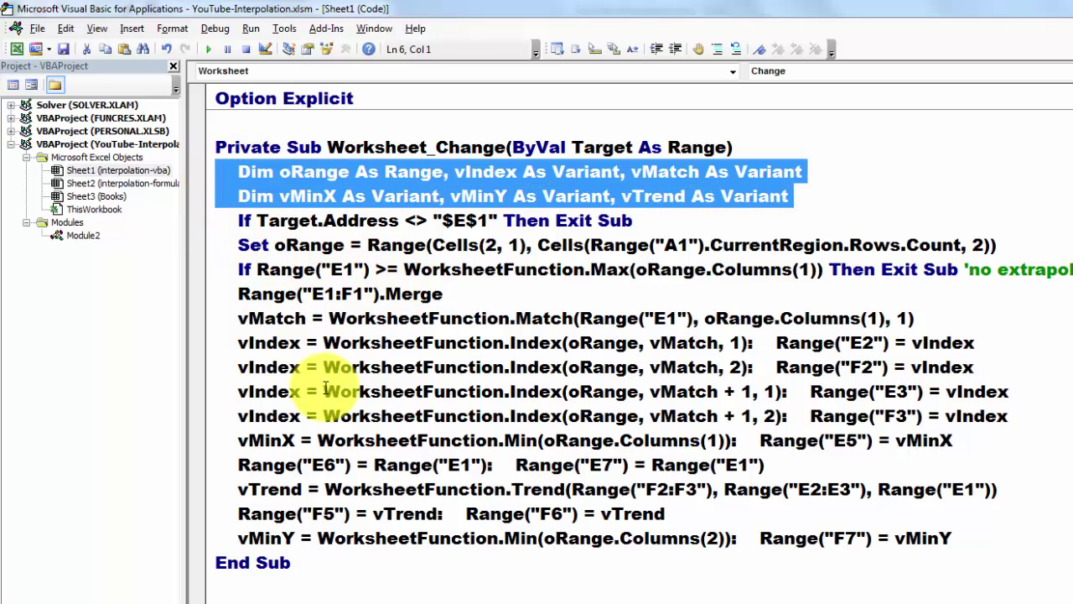
left_click(206, 228)
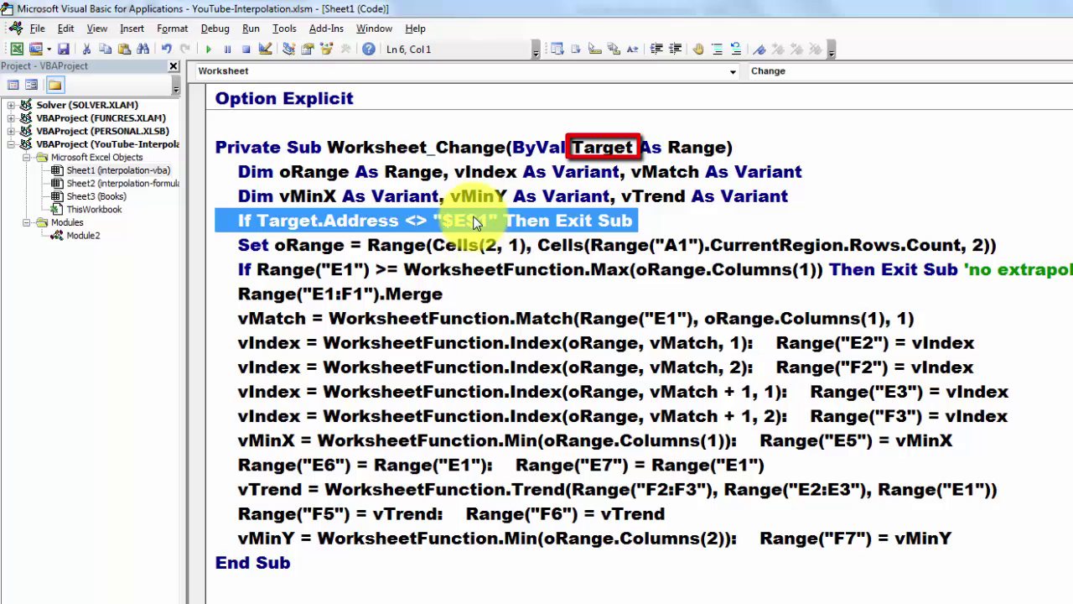
left_click(204, 252)
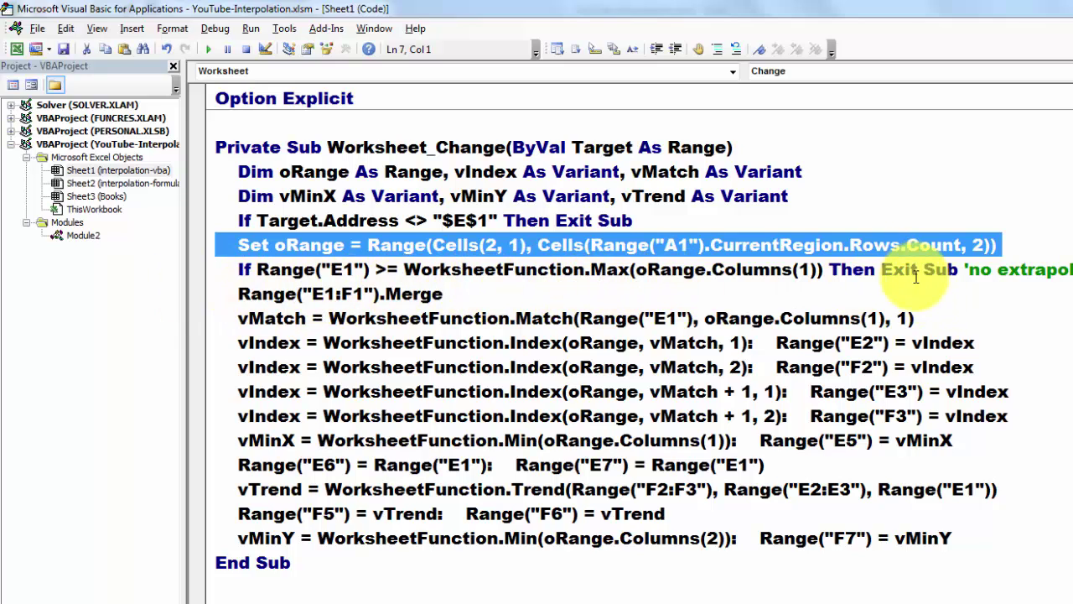
left_click(201, 300)
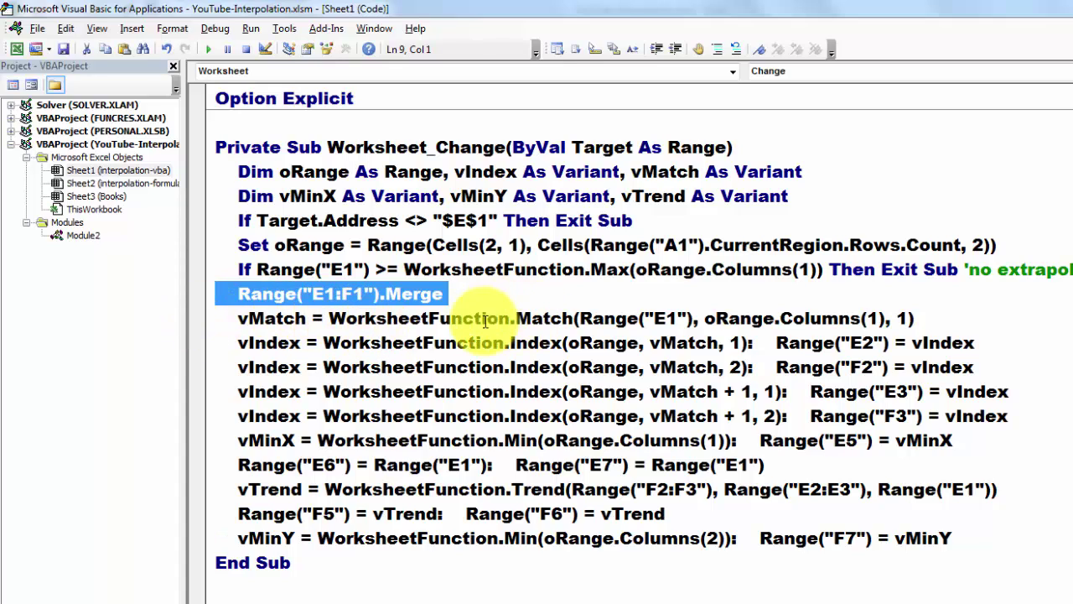
double_click(528, 318)
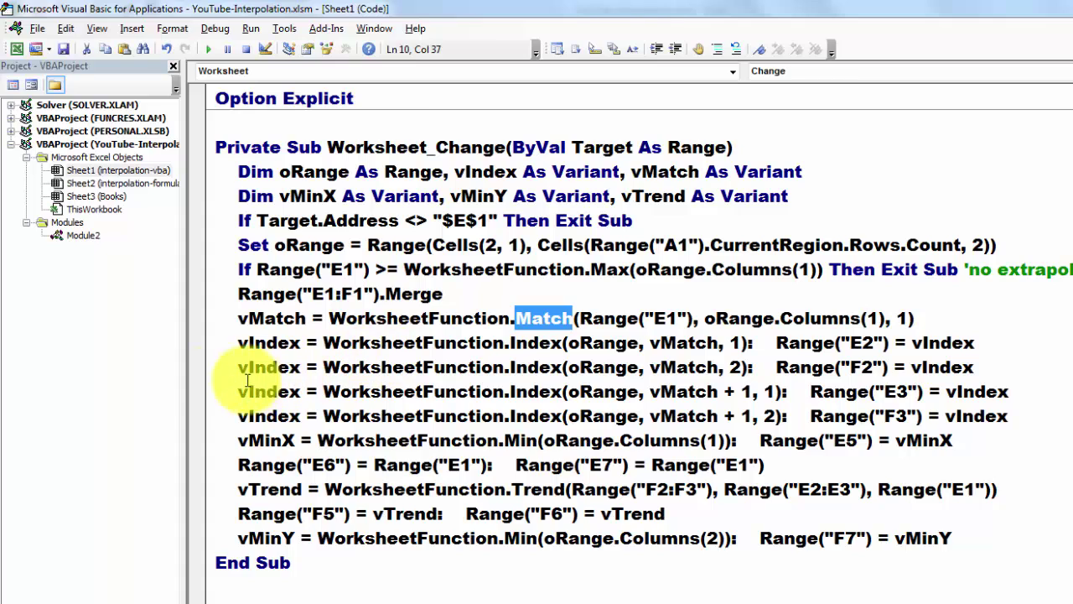
double_click(272, 343)
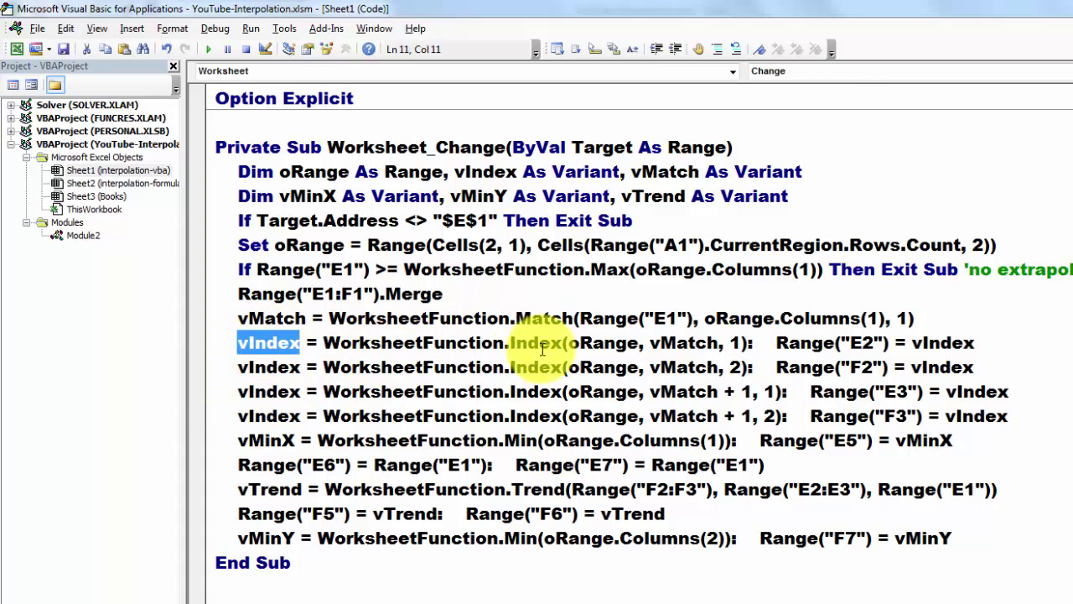
double_click(526, 343)
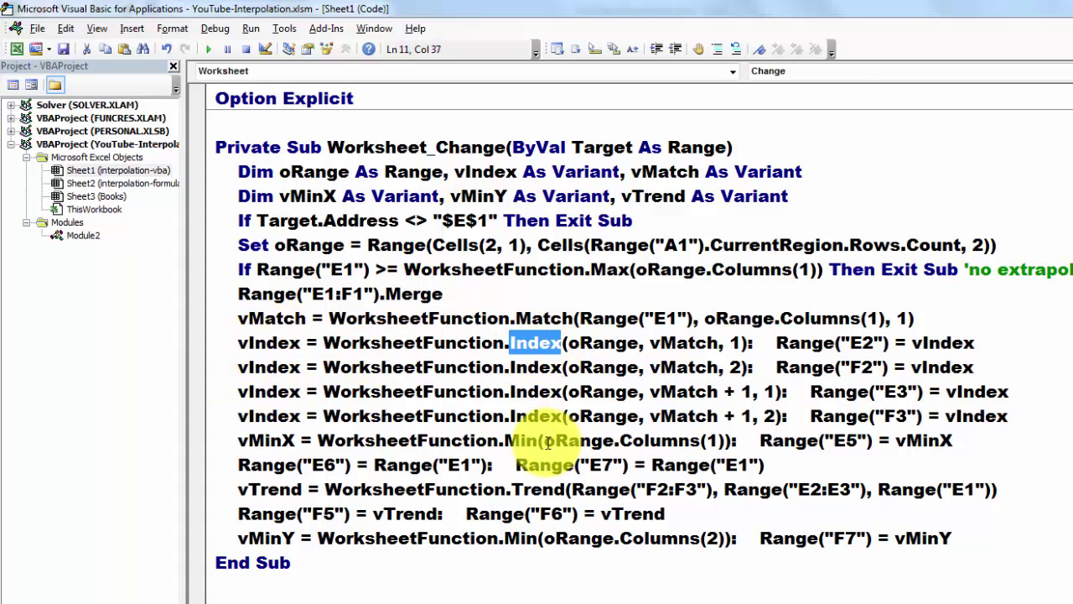
Step: Examine the four vIndex lines, checking the vMatch row argument, the column numbers and the target cells such as F2
left_click(686, 341)
double_click(686, 341)
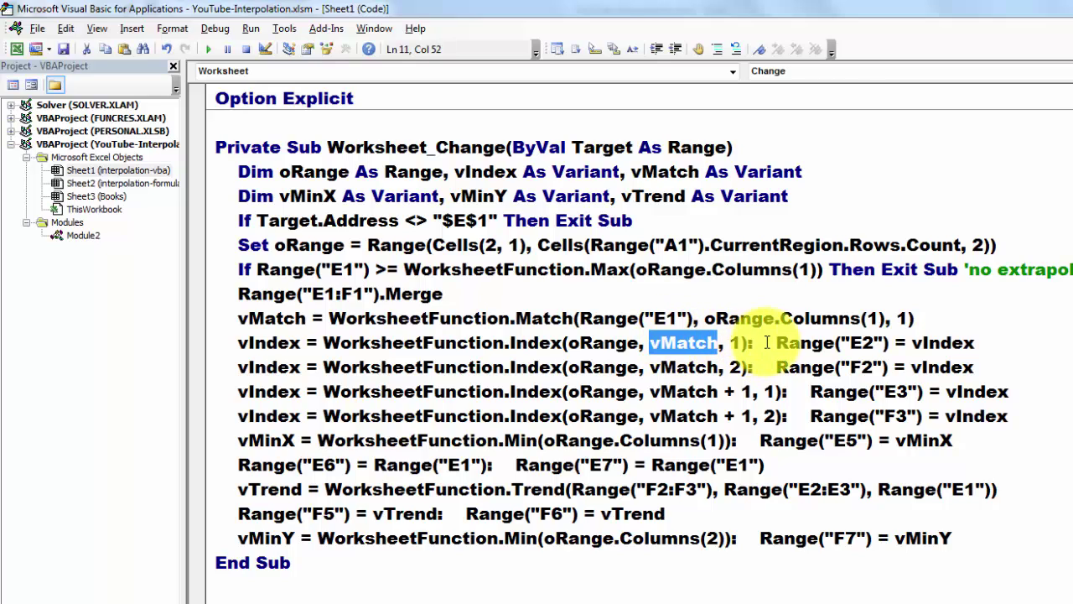
double_click(953, 340)
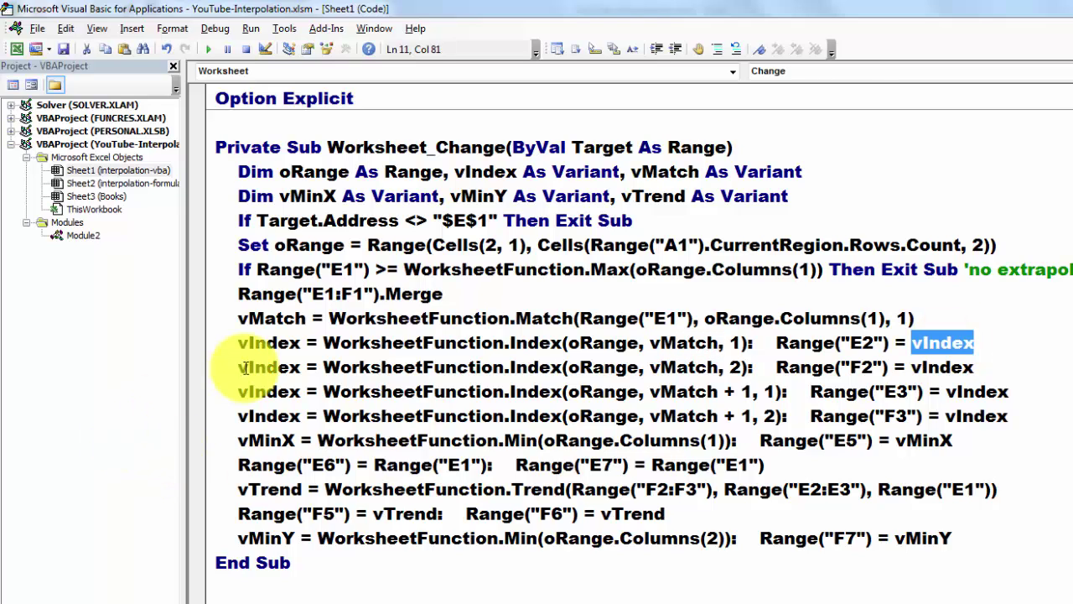
double_click(276, 367)
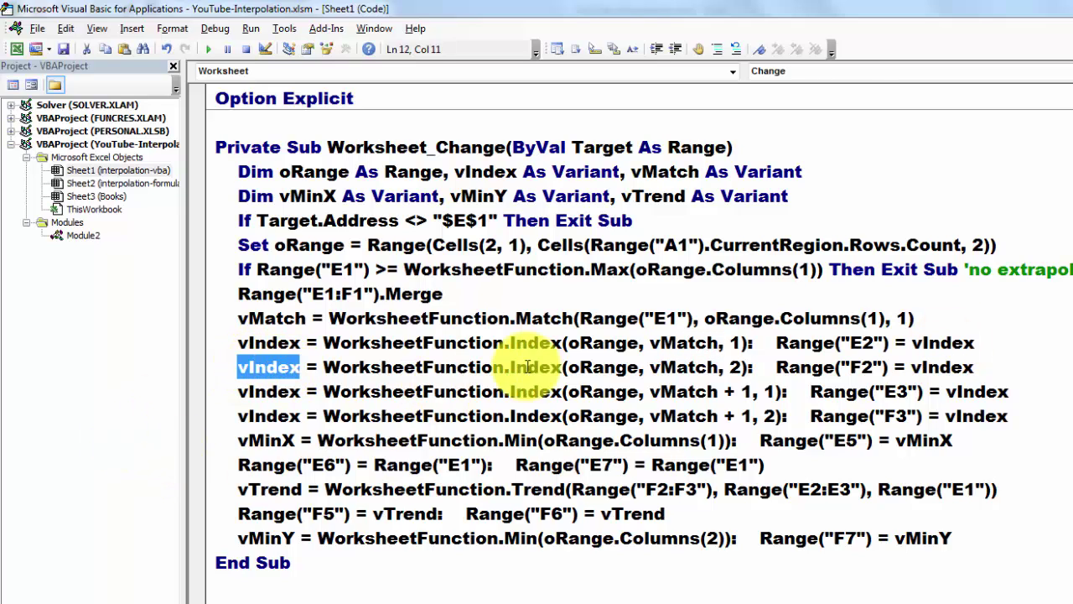
left_click(732, 367)
key("shift+Right")
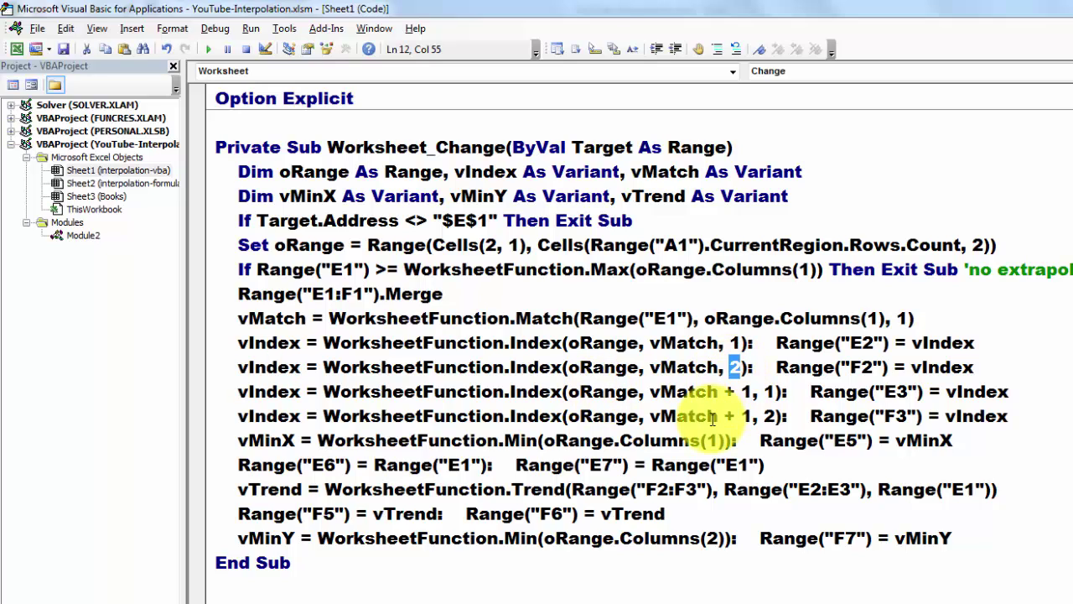
double_click(871, 366)
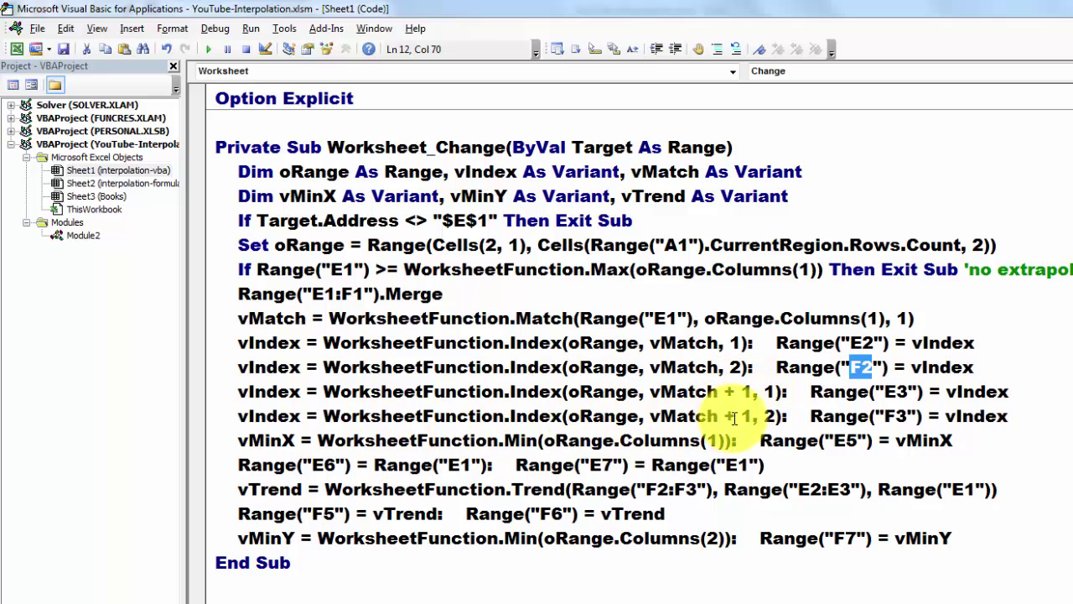
double_click(768, 414)
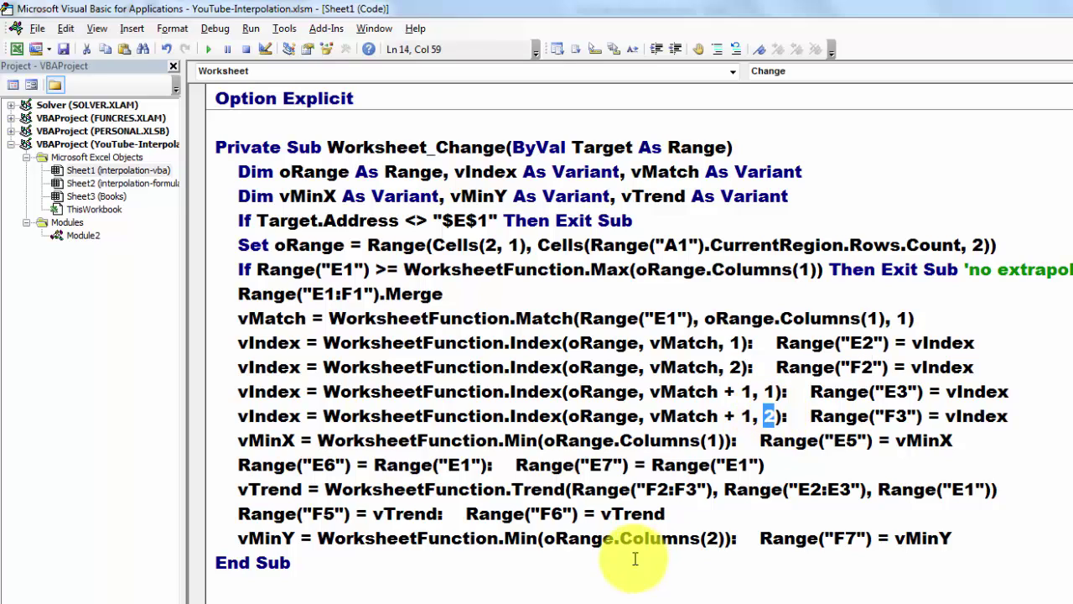
Step: Examine the remaining Worksheet_Change lines: vMinX with Min, vTrend with Trend, the F5 and F6 assignments, and vMinY
left_click(207, 447)
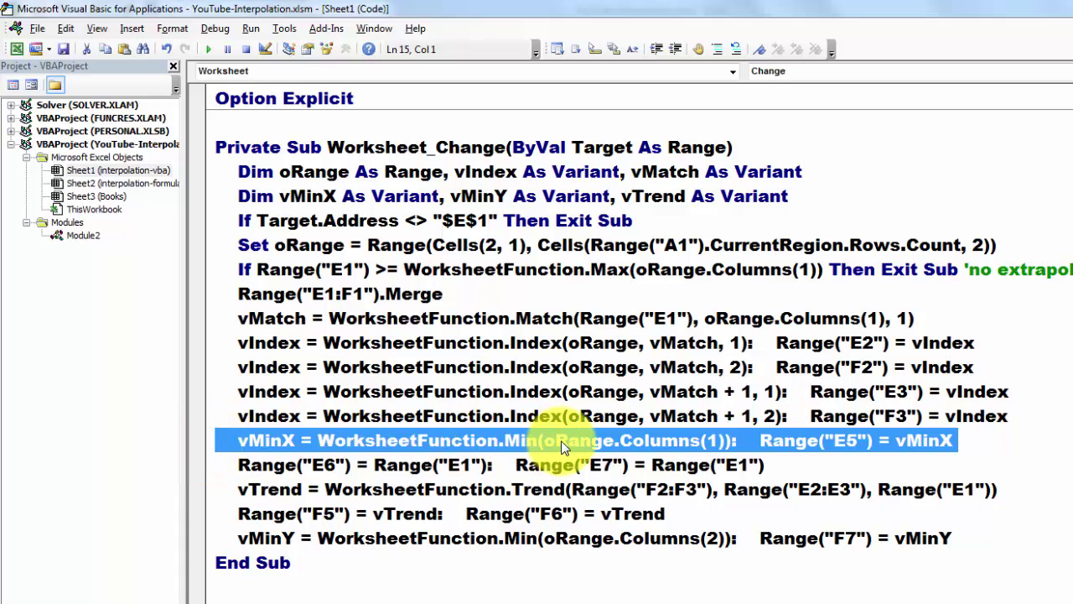
double_click(513, 438)
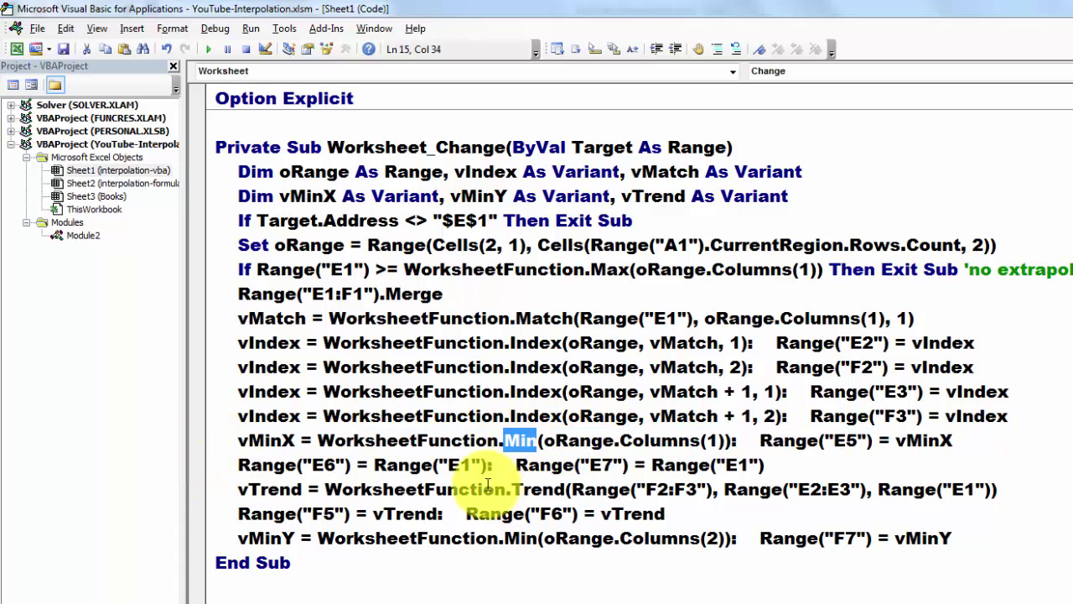
left_click(202, 501)
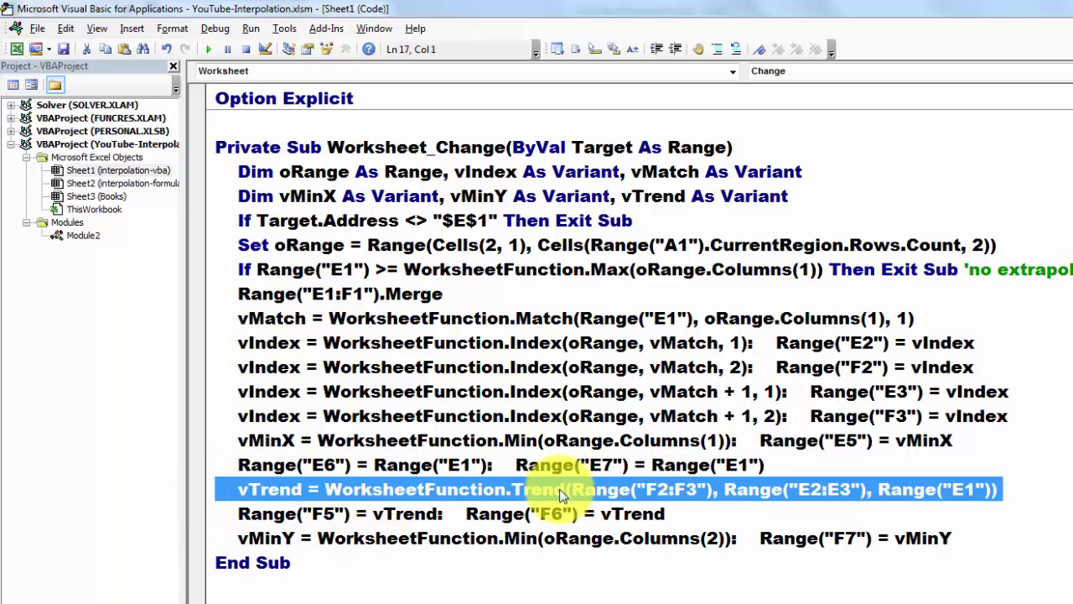
double_click(537, 489)
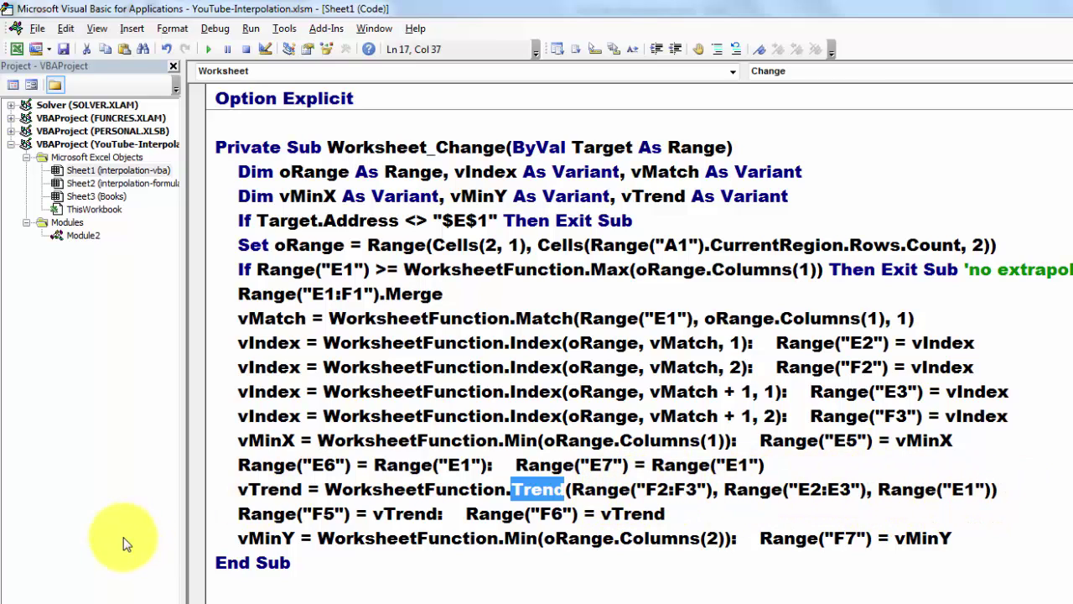
left_click(203, 522)
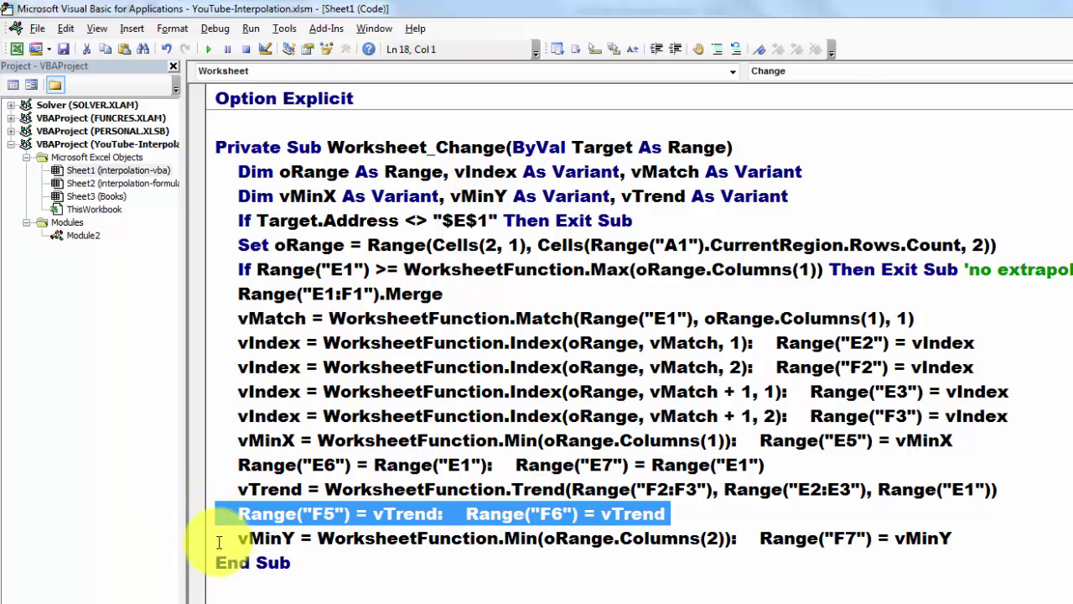
left_click(203, 543)
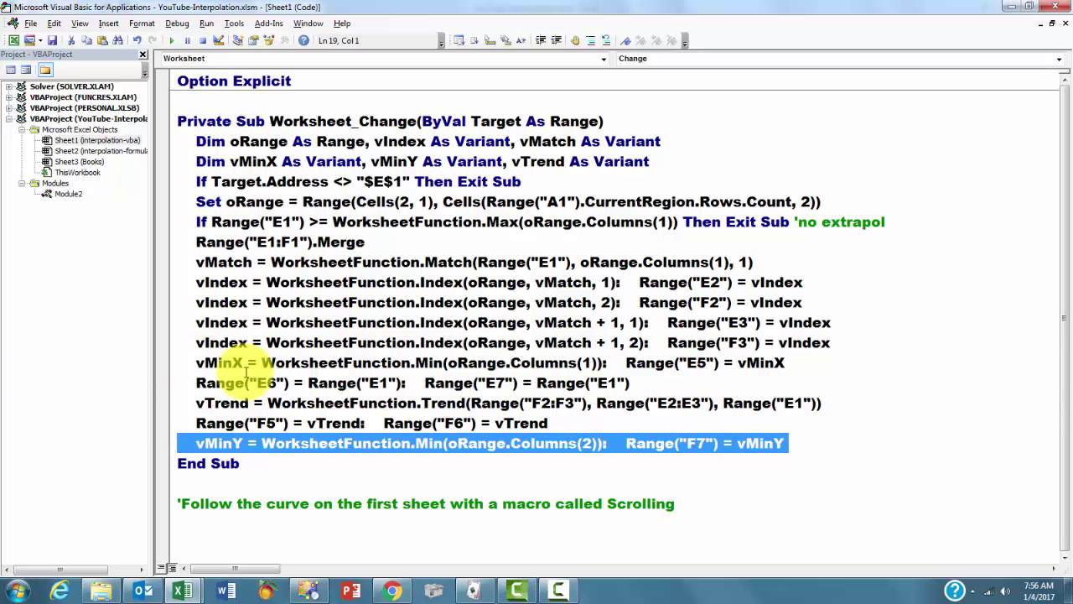
Step: Switch to the YouTube-Interpolation workbook and set target X in cell E1 of the interpolation-vba sheet to .25
left_click(198, 593)
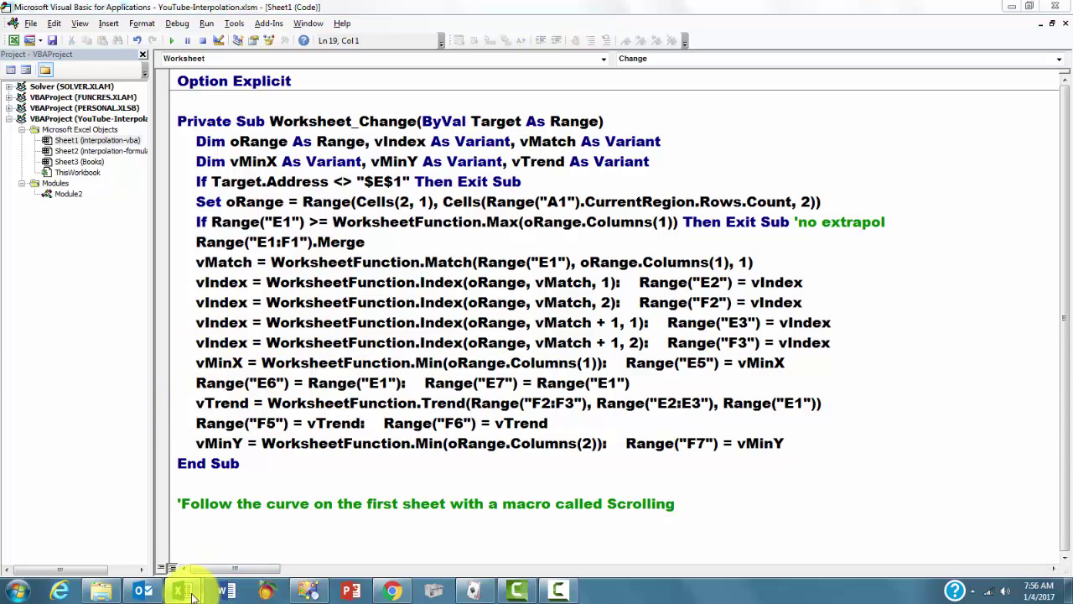
left_click(93, 541)
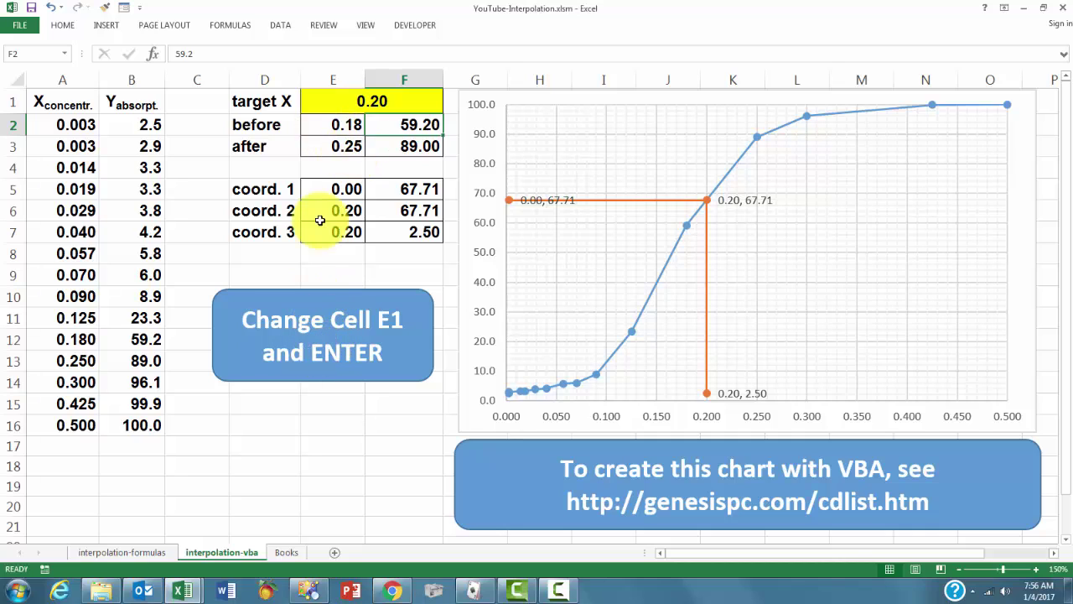
left_click(345, 101)
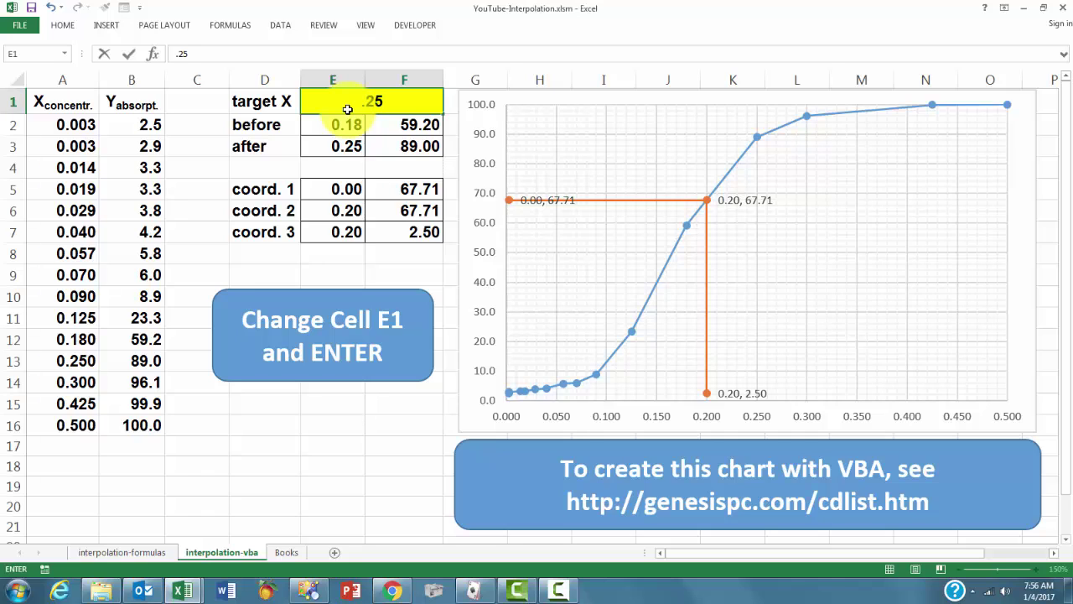
key("Return")
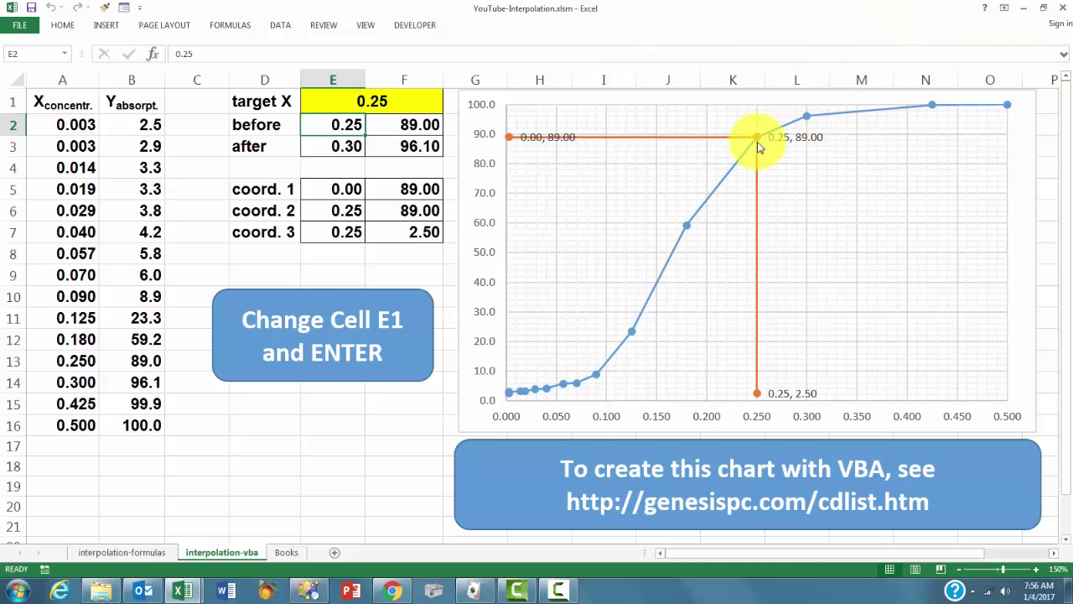
left_click(347, 97)
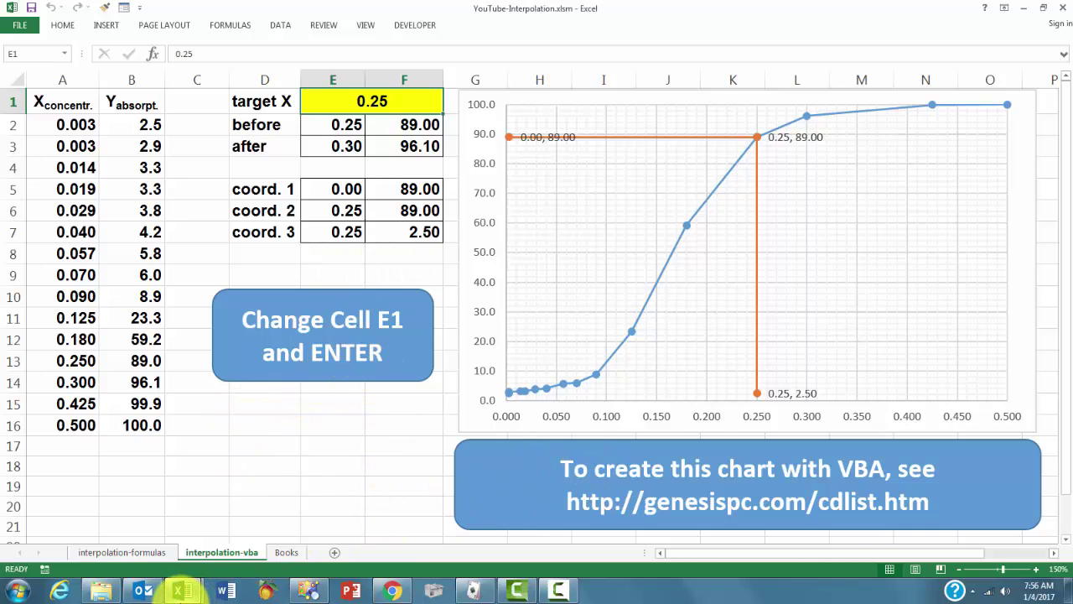
Step: Switch to the Visual Basic editor and remove the ", i As Integer" declaration from the Scrolling macro in Module2
mouse_move(182, 591)
left_click(260, 516)
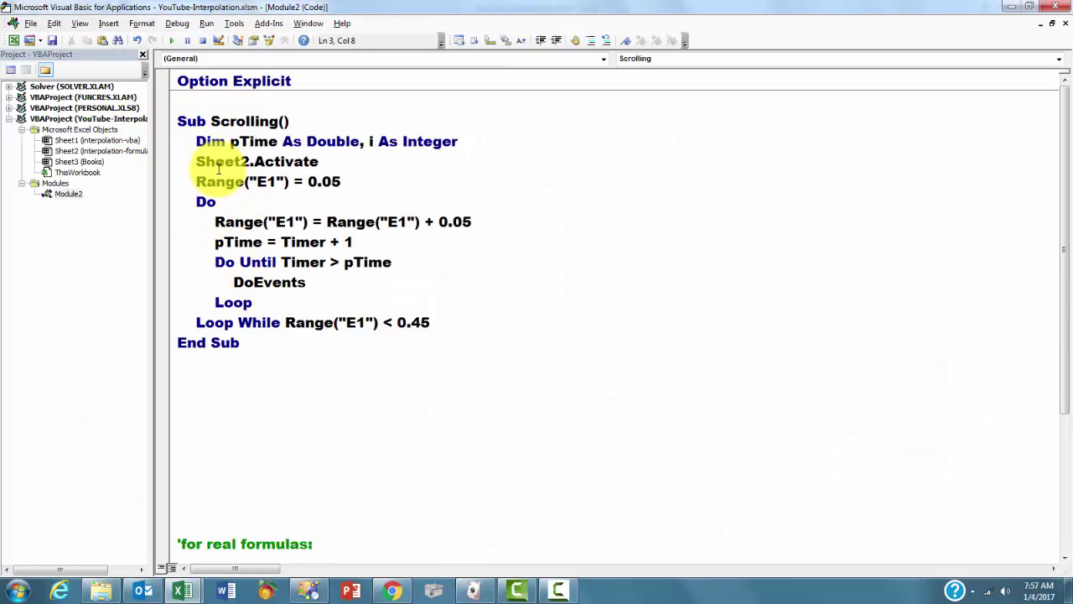
double_click(243, 122)
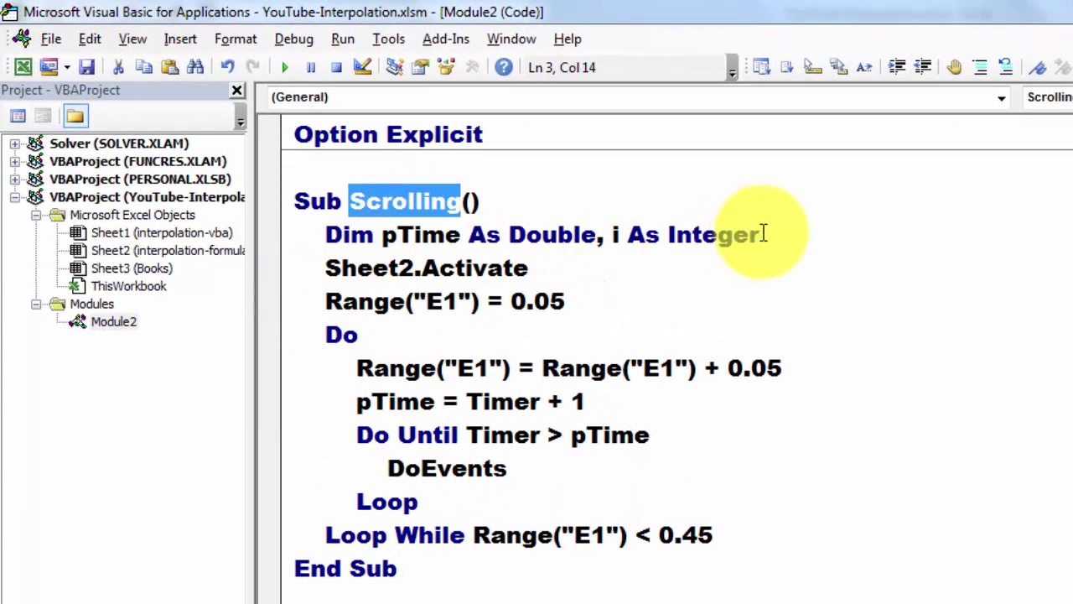
left_click_drag(765, 234, 596, 244)
key("Delete")
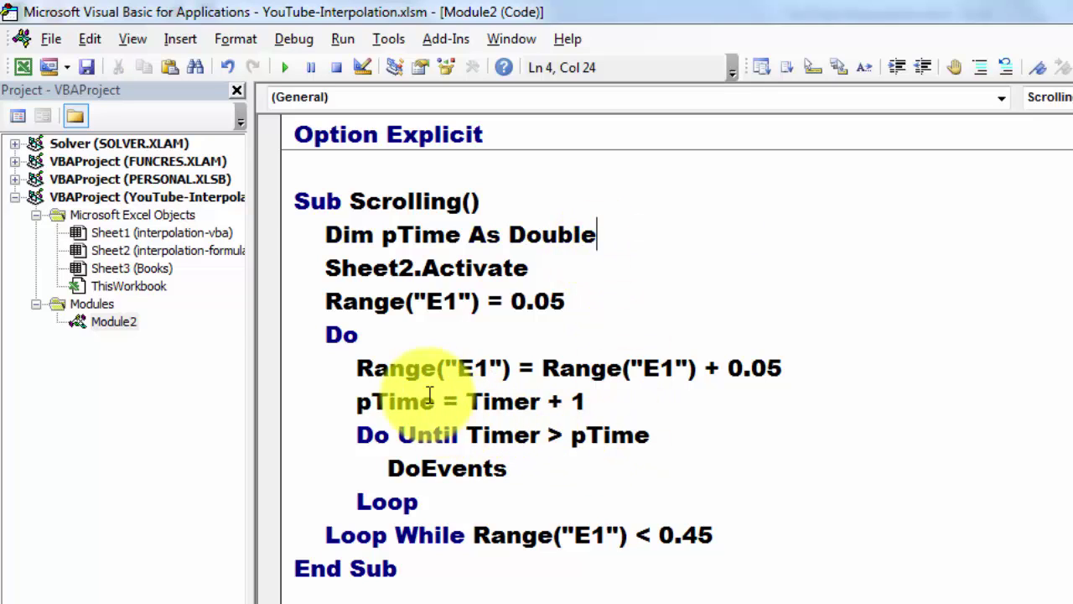
Step: Examine the Scrolling macro from Sheet2.Activate and the E1 start value through the outer Do loop, the Timer delay and DoEvents
left_click(282, 281)
left_click(142, 251)
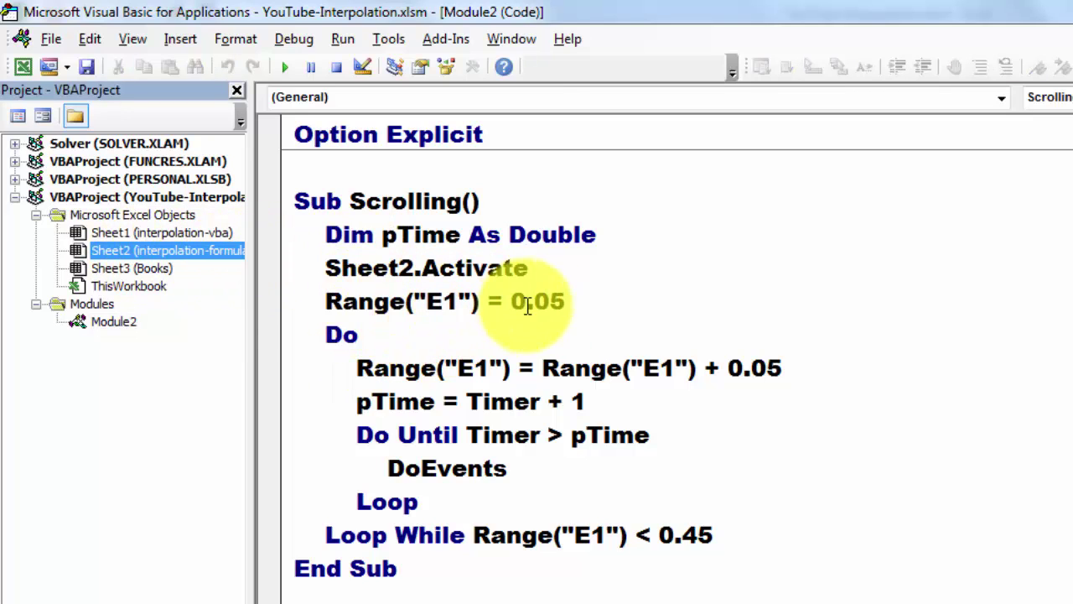
left_click(574, 302)
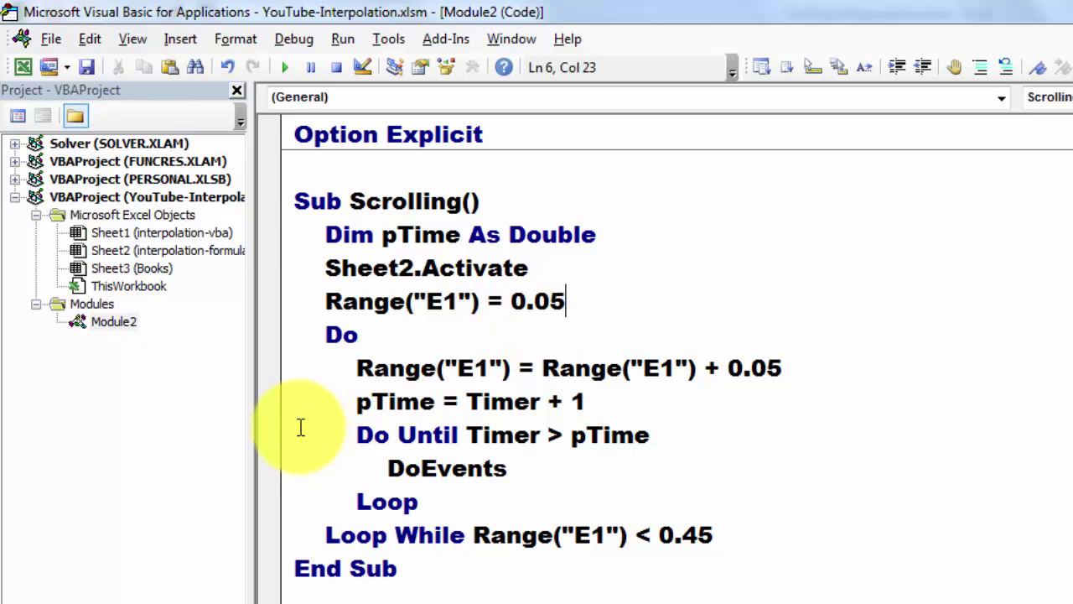
left_click_drag(279, 339, 263, 531)
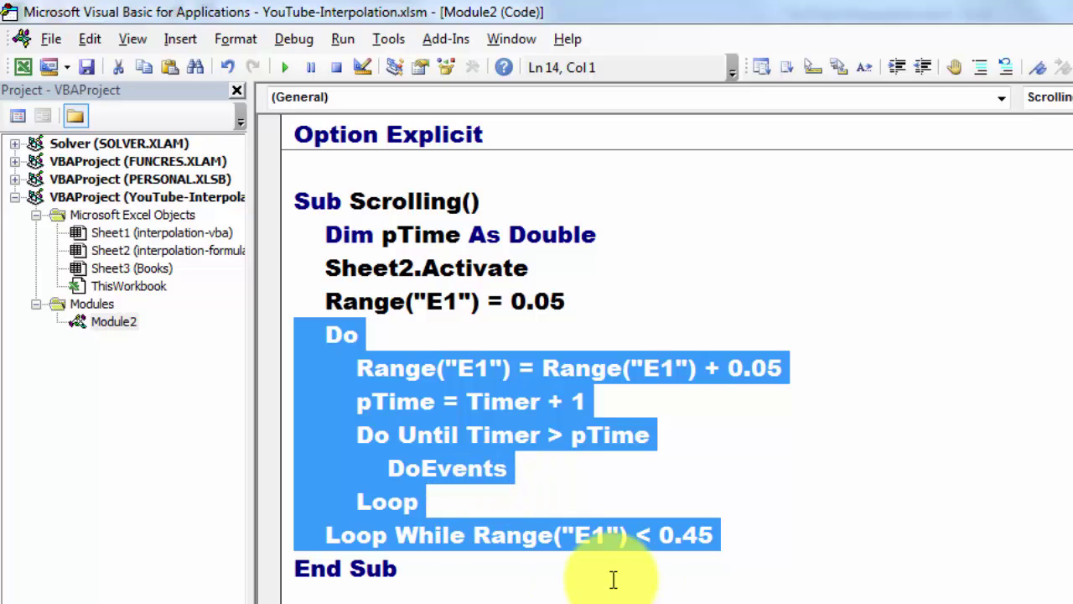
left_click(279, 376)
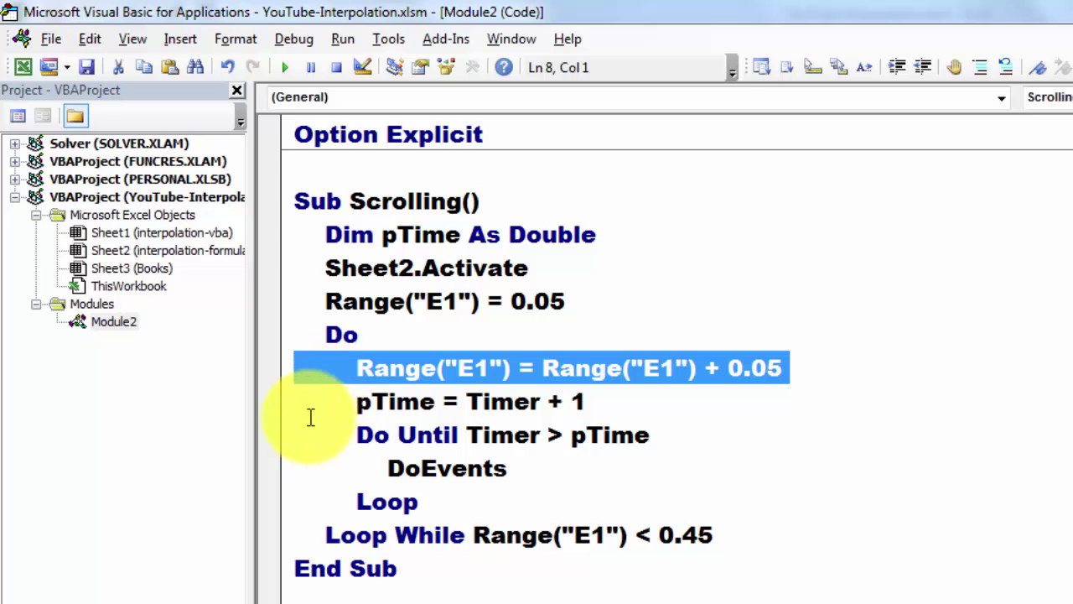
double_click(495, 402)
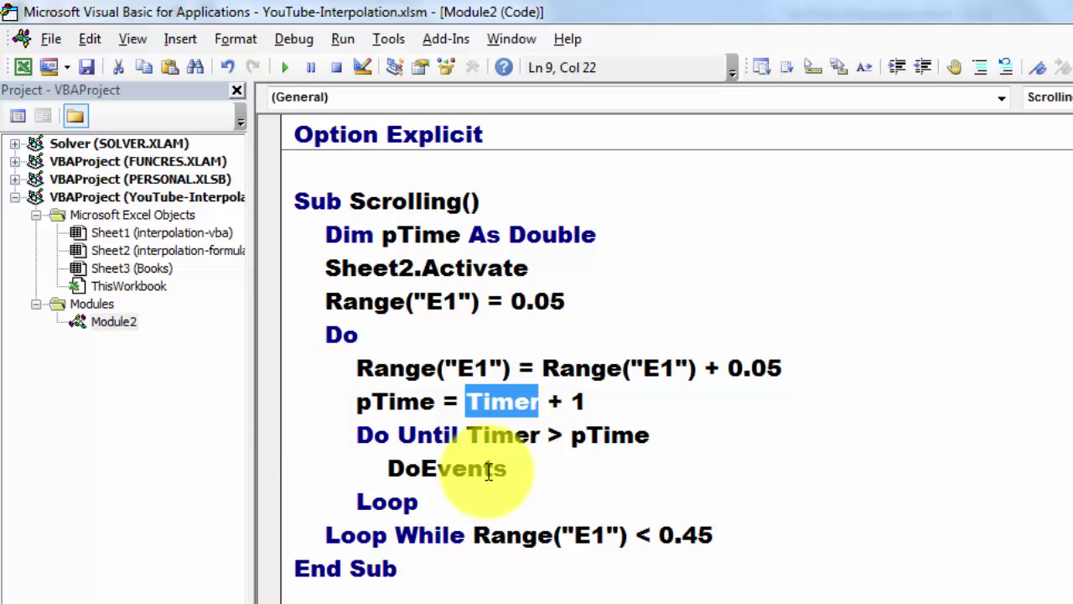
left_click(279, 416)
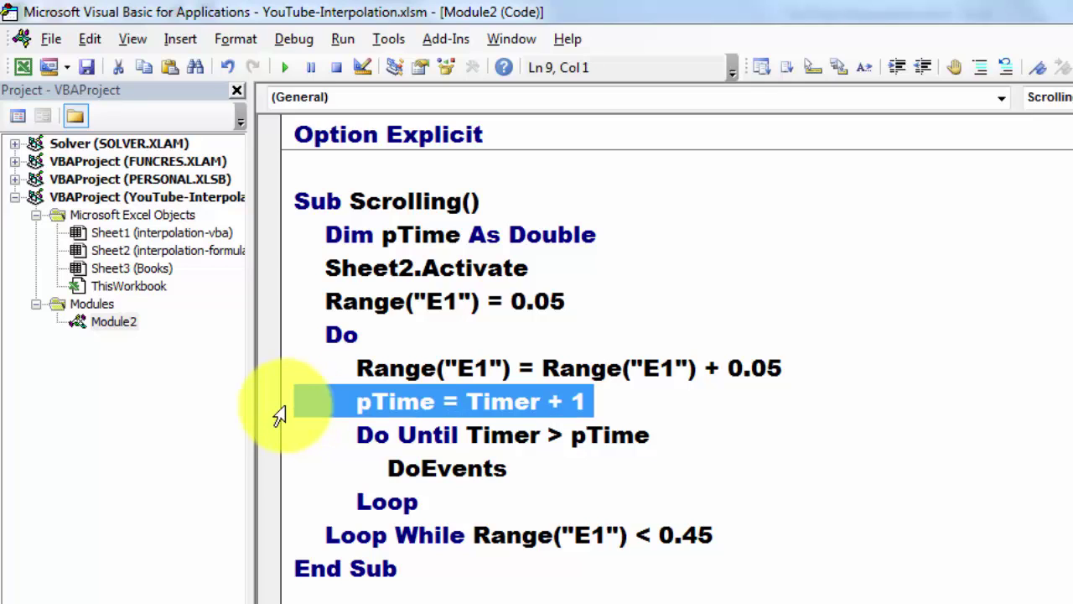
double_click(503, 403)
left_click(601, 404)
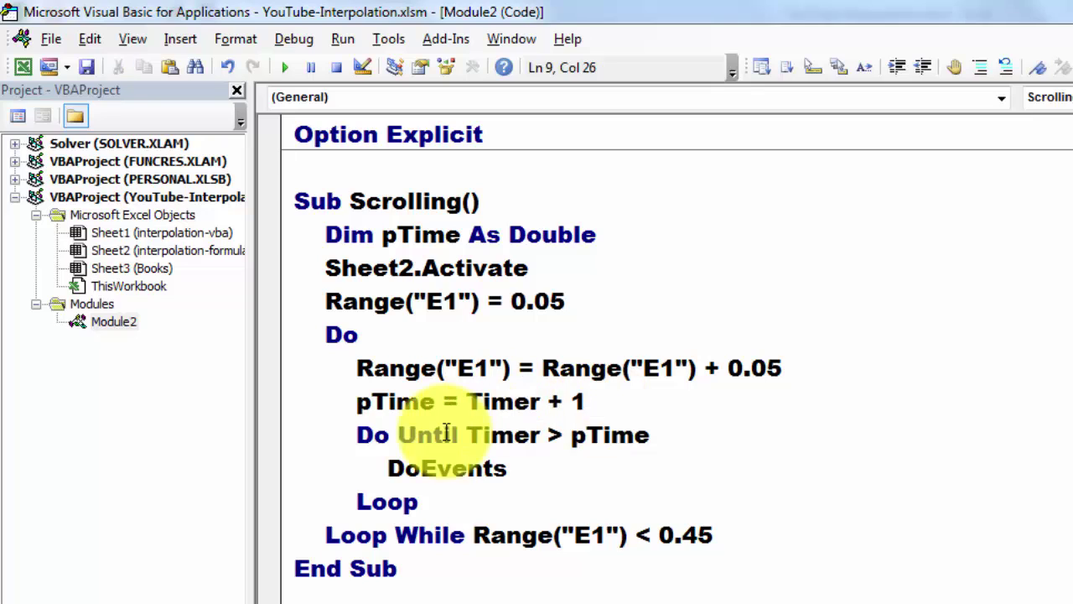
double_click(518, 437)
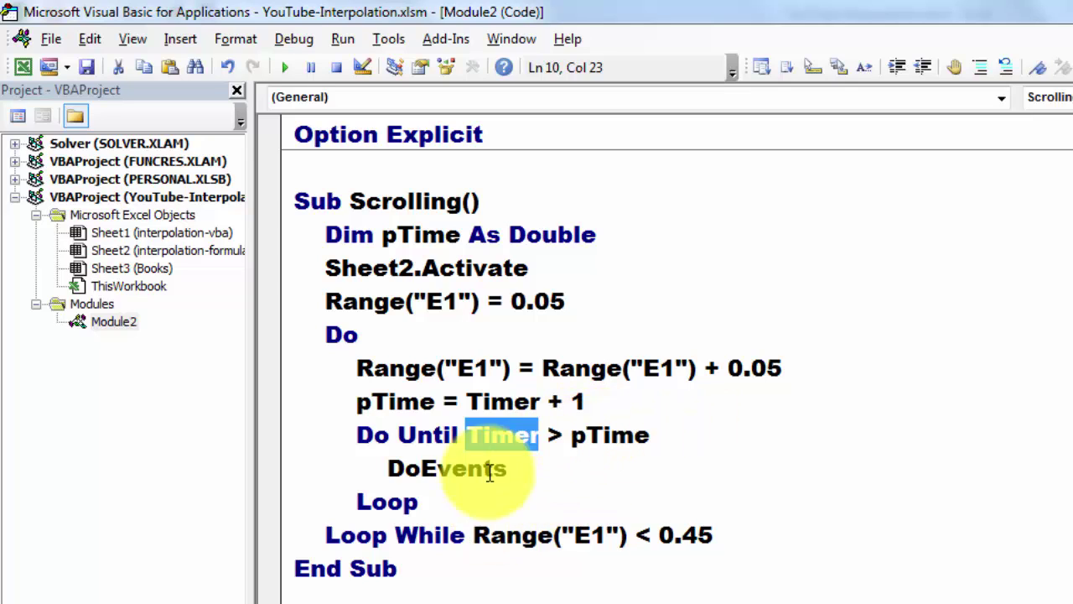
double_click(459, 471)
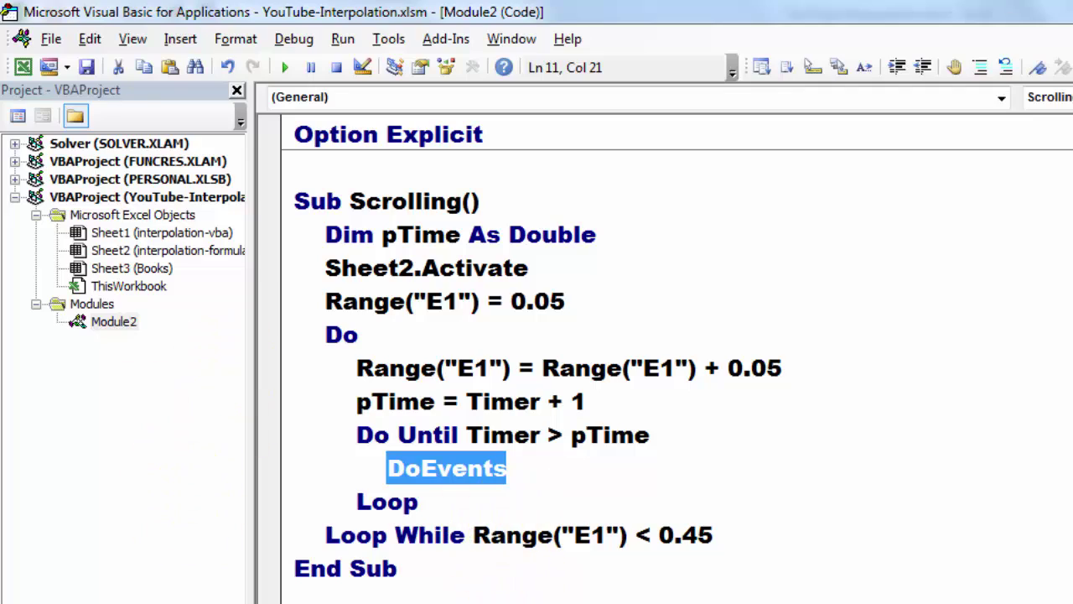
Step: Switch to the YouTube-Interpolation workbook and view the interpolation-formulas sheet, followed by the Books sheet
mouse_move(179, 589)
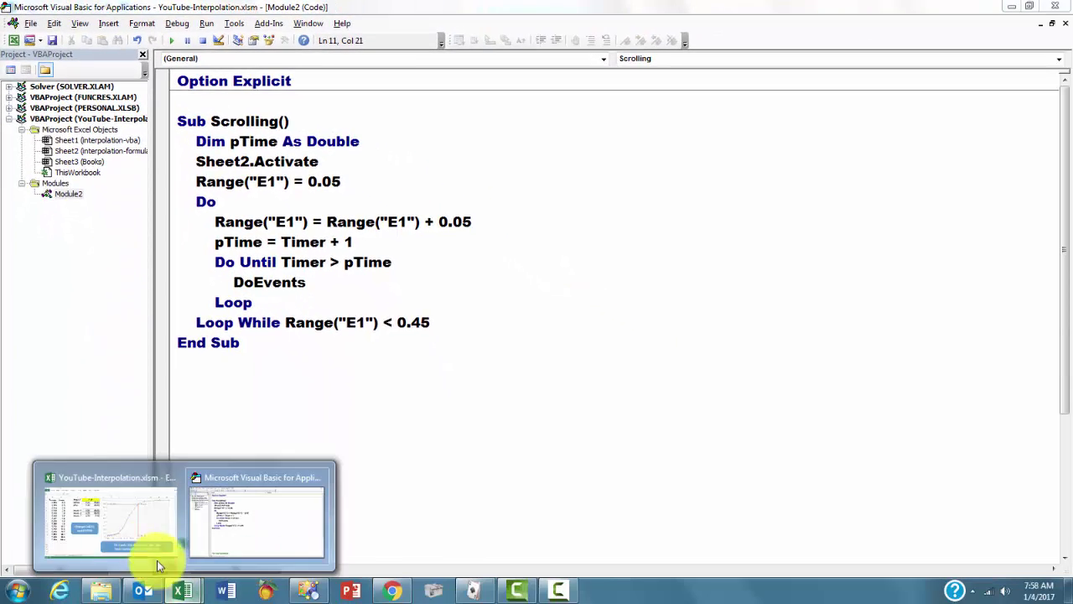
left_click(127, 513)
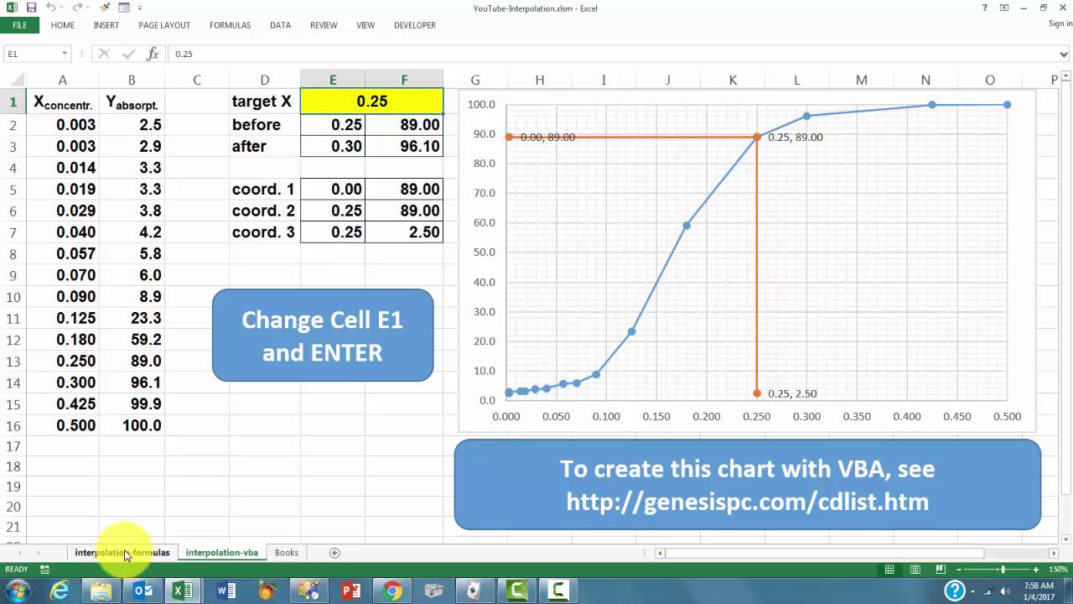
left_click(124, 549)
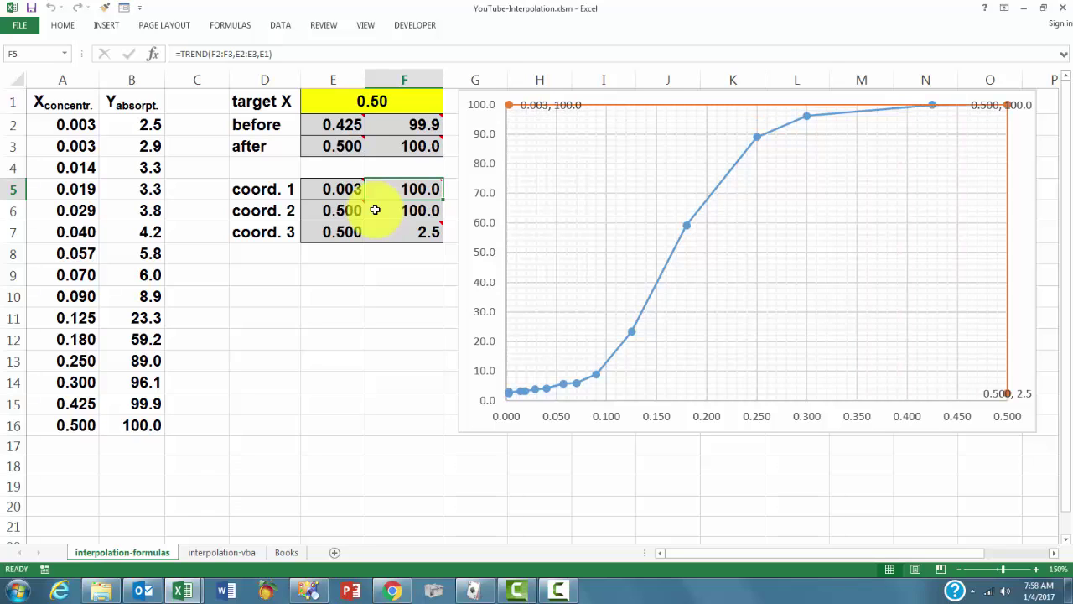
left_click(286, 553)
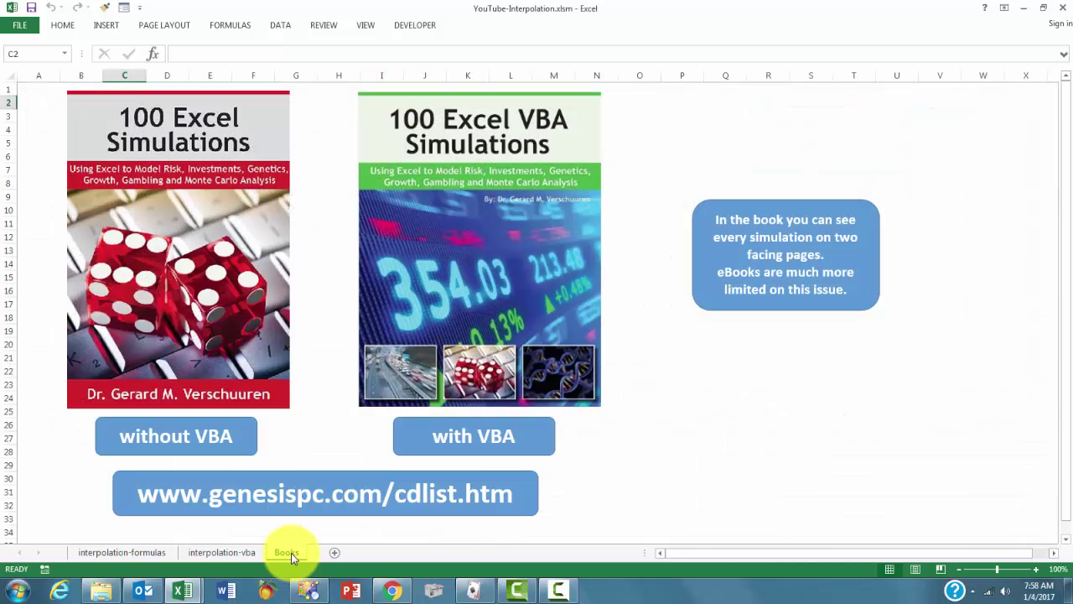